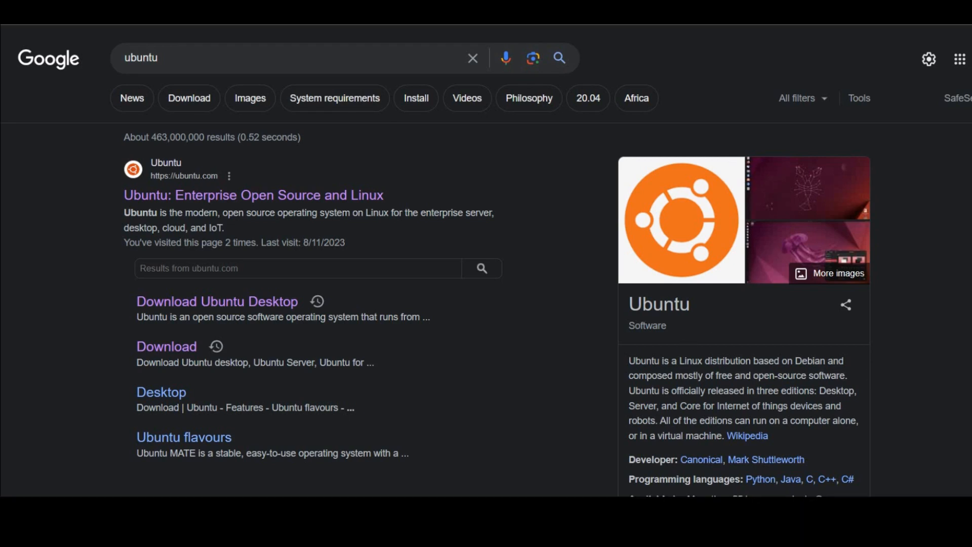
Open the Ubuntu Desktop download page on ubuntu.com from the ubuntu search results
scroll(824, 384, down, 3)
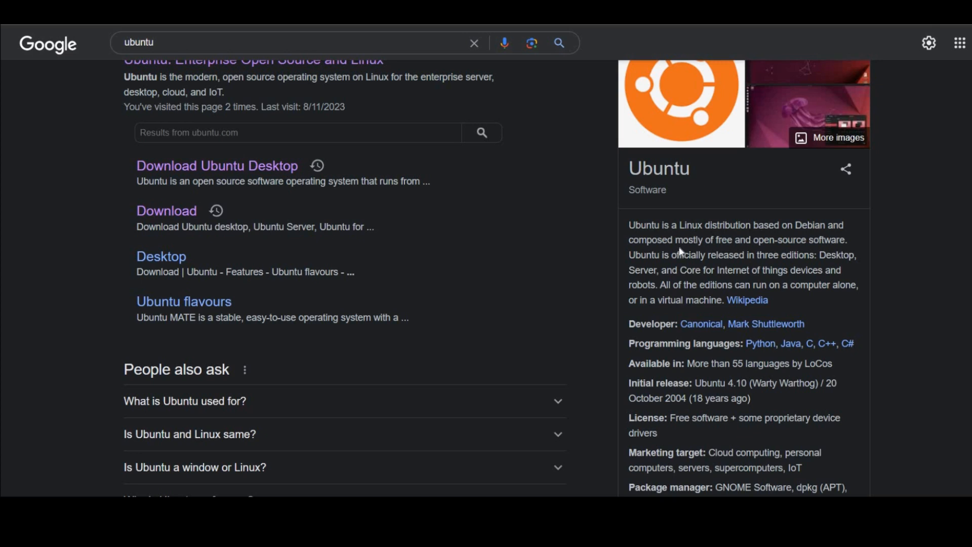
scroll(617, 211, down, 2)
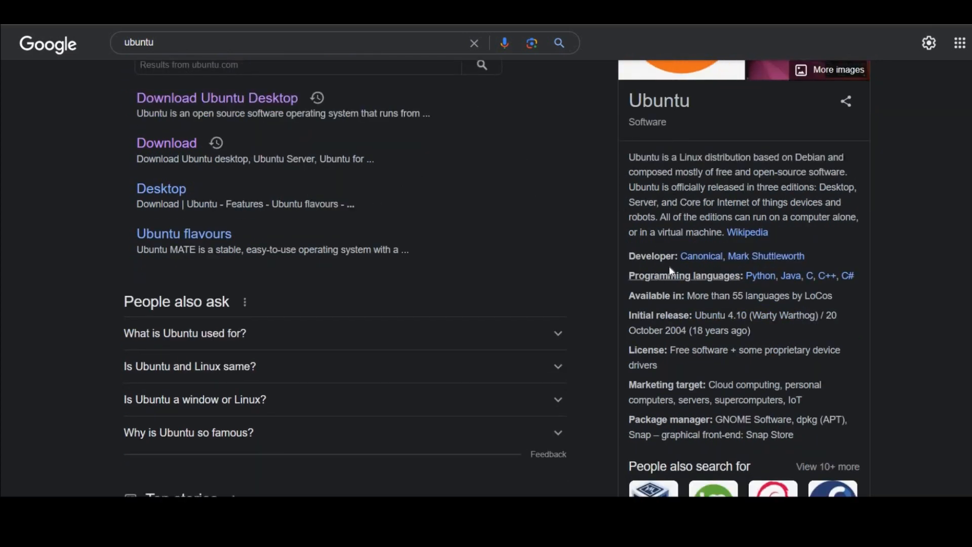
scroll(669, 266, up, 5)
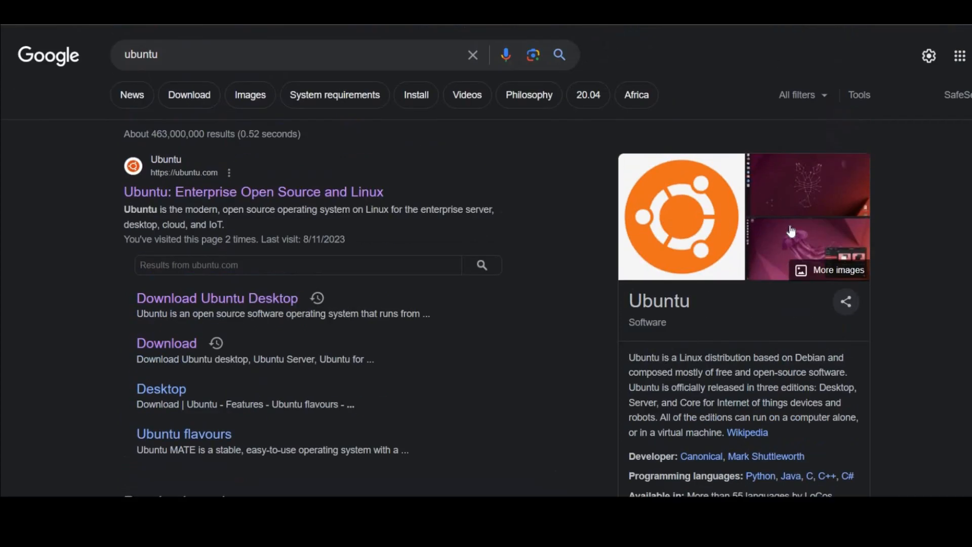
scroll(717, 215, down, 3)
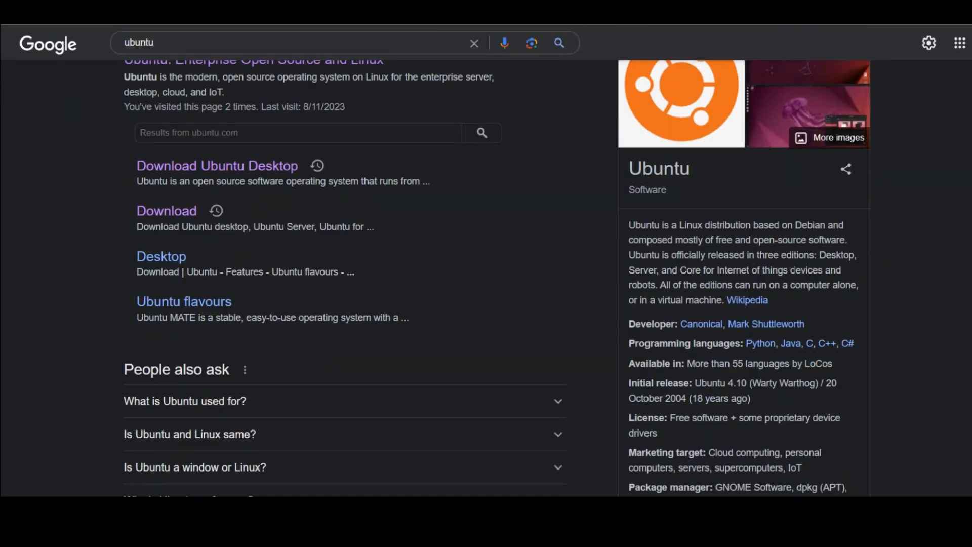
scroll(736, 258, down, 2)
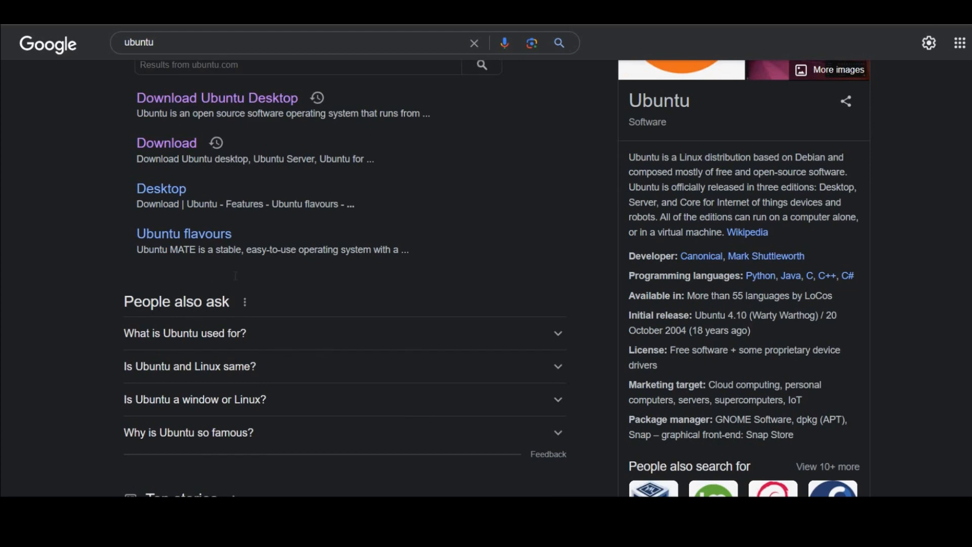
scroll(235, 276, up, 5)
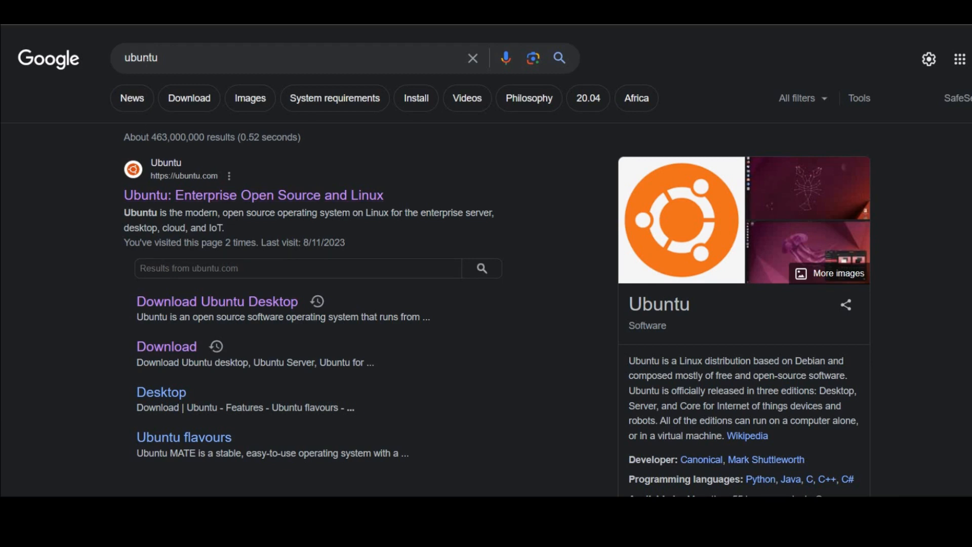
scroll(119, 188, down, 1)
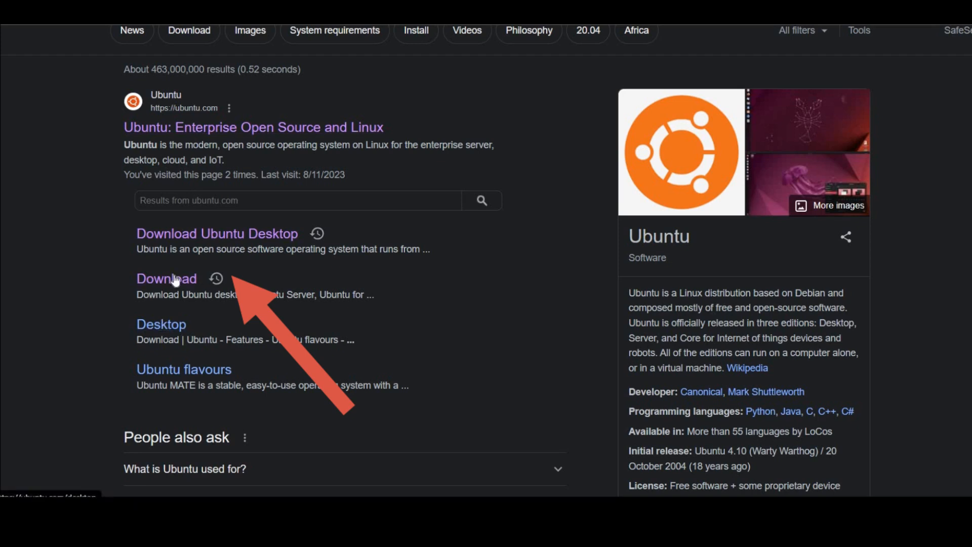
click(175, 282)
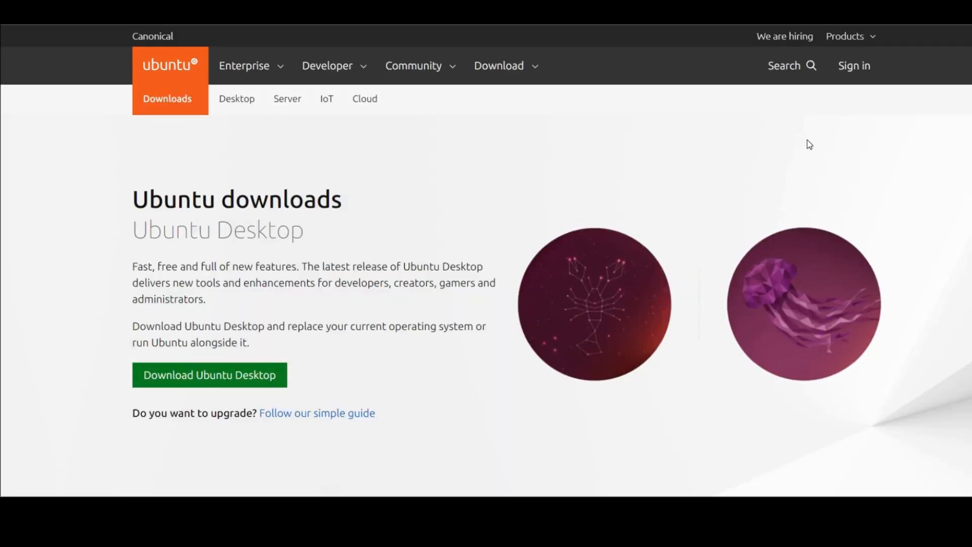
scroll(321, 124, down, 1)
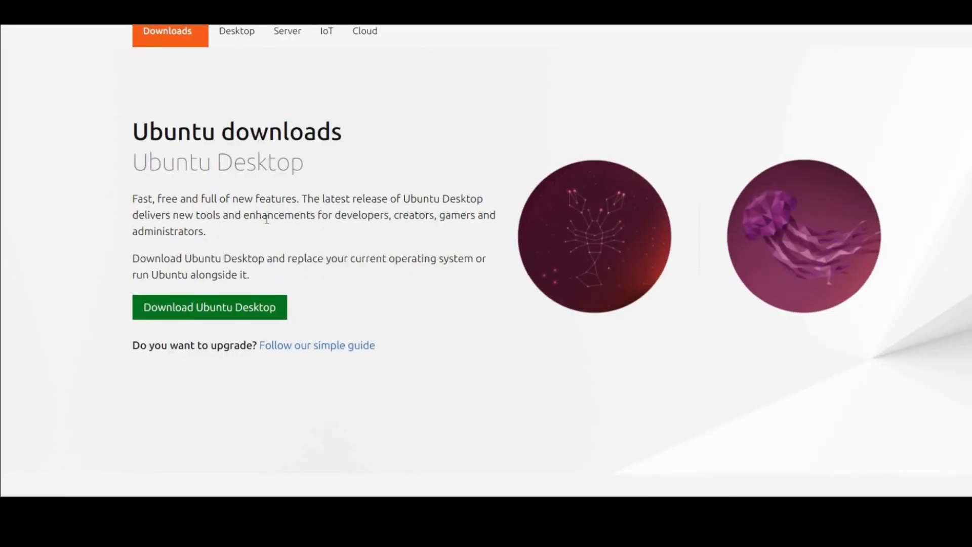
click(206, 304)
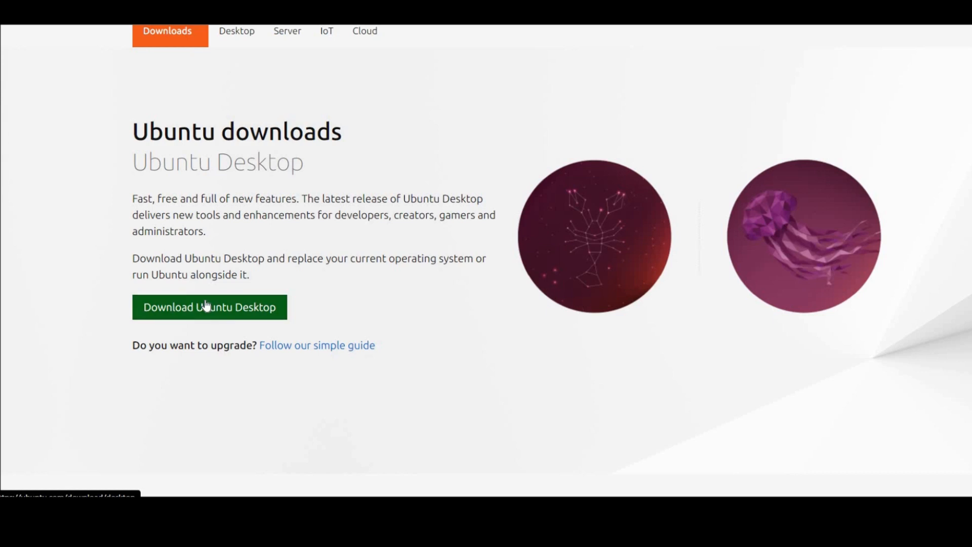
Review the offered Ubuntu Desktop releases and download Ubuntu 22.04.3 LTS
scroll(233, 134, down, 3)
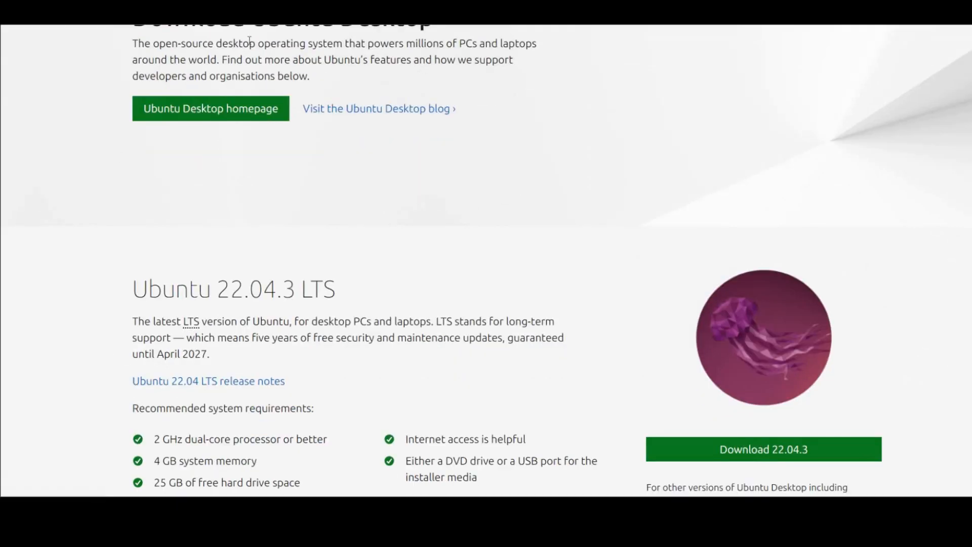
scroll(226, 86, down, 3)
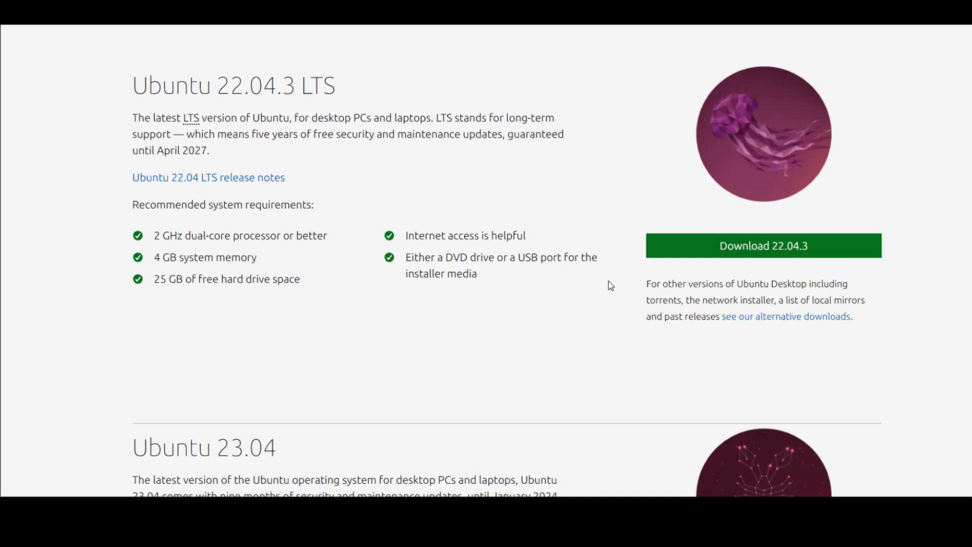
scroll(503, 271, down, 5)
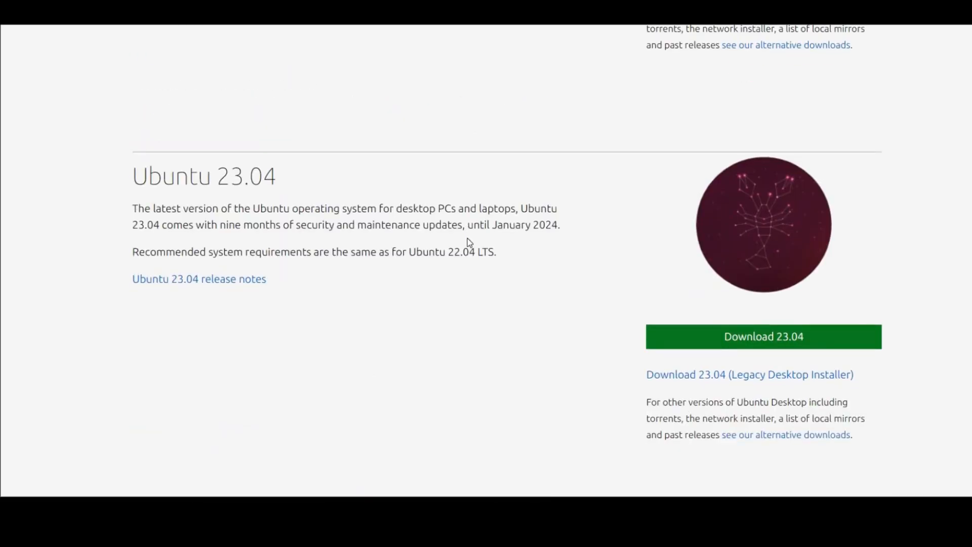
scroll(476, 244, up, 10)
scroll(677, 336, down, 7)
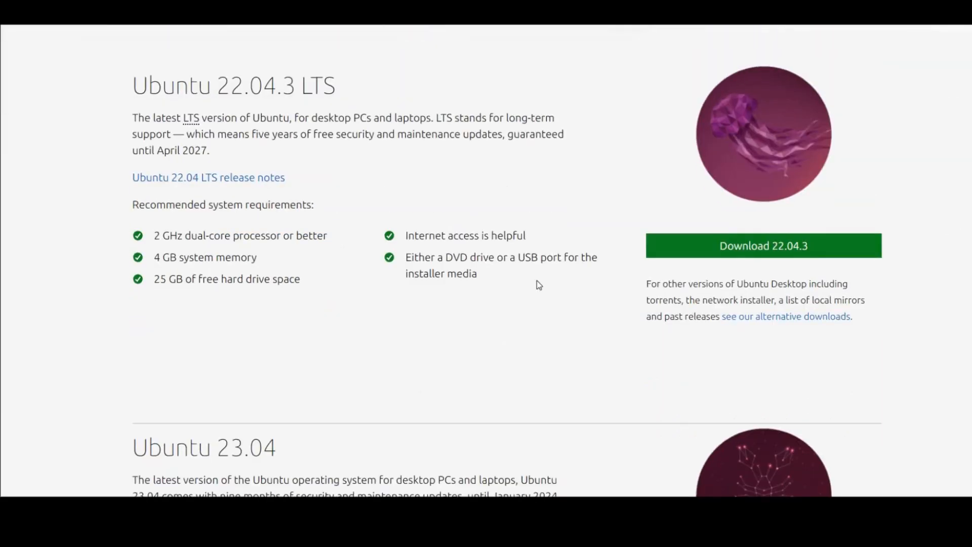
click(749, 247)
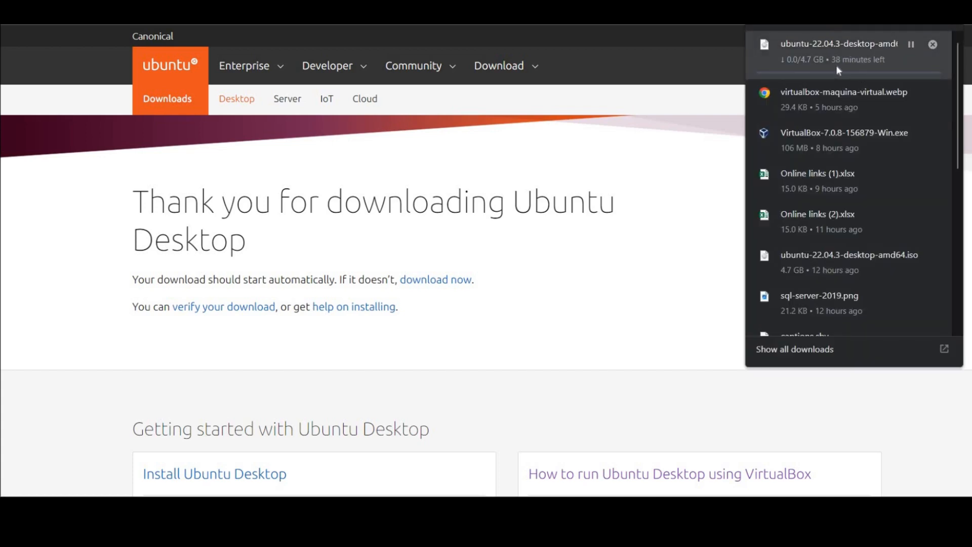
Pause the new Ubuntu 22.04.3 image download and look through the earlier downloads
click(910, 45)
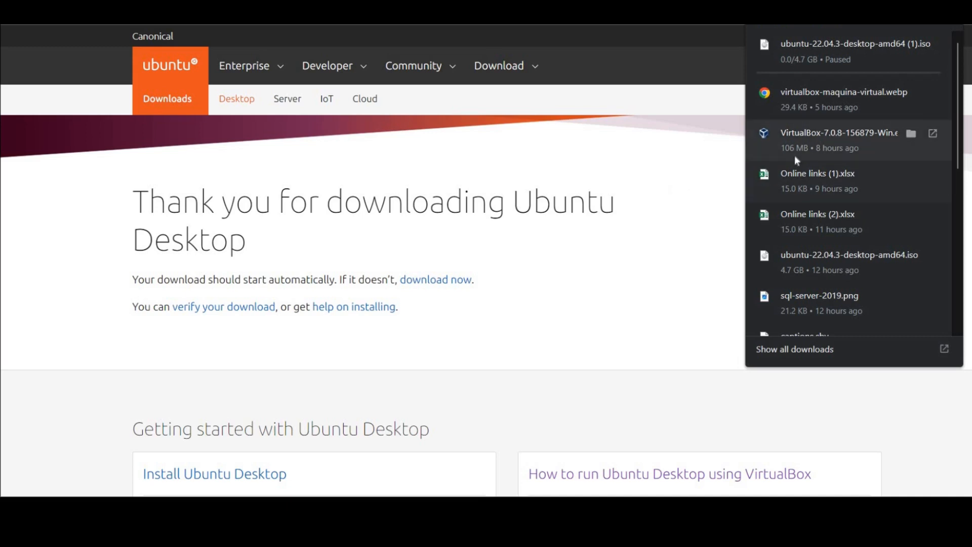
scroll(794, 154, down, 3)
scroll(784, 176, down, 4)
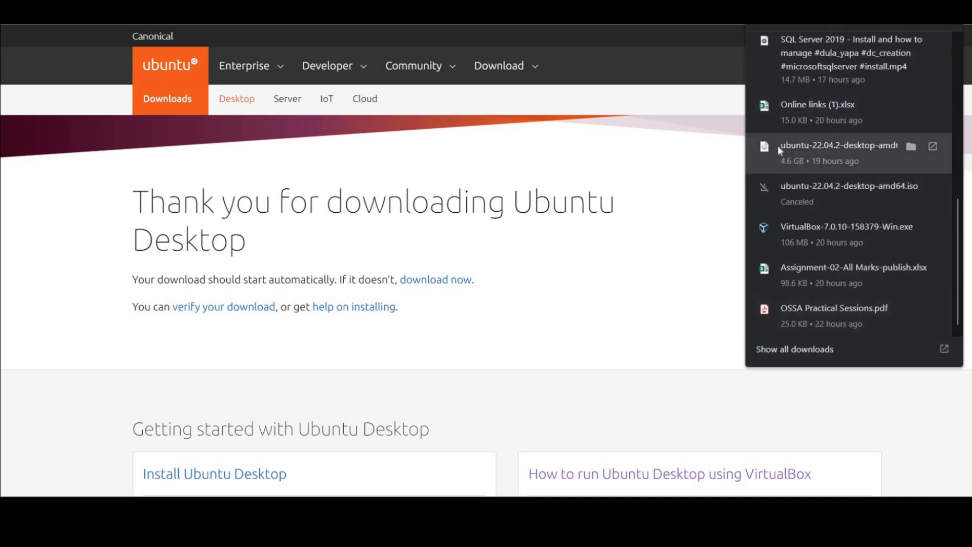
Open ubuntu-22.04.3-desktop-amd64.iso from the Downloads folder as a disc drive, allowing the security prompt, and view its contents full screen
click(434, 156)
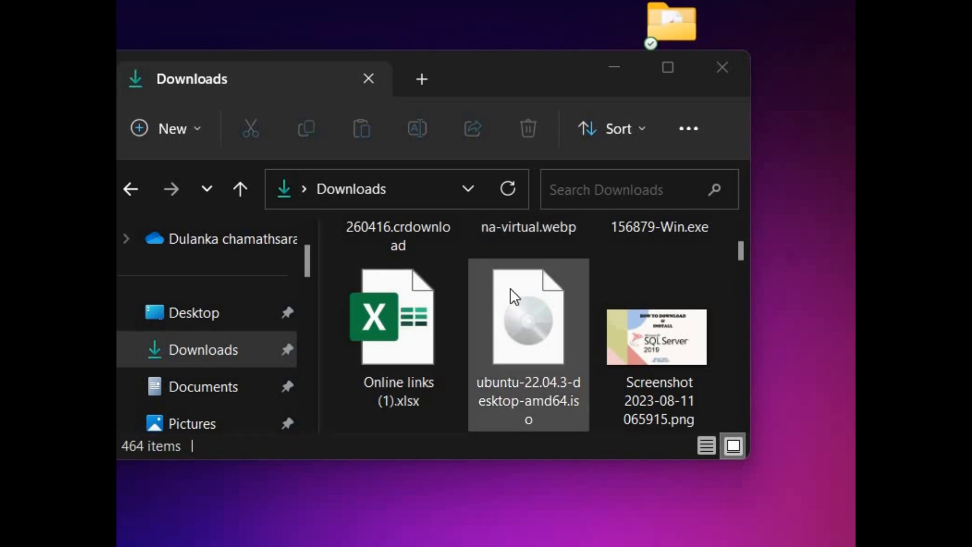
double_click(520, 327)
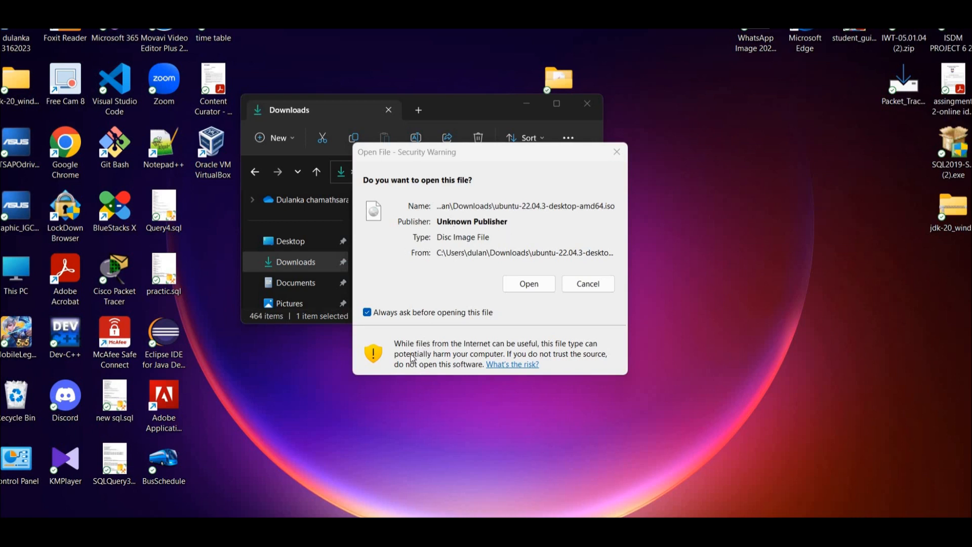
click(539, 286)
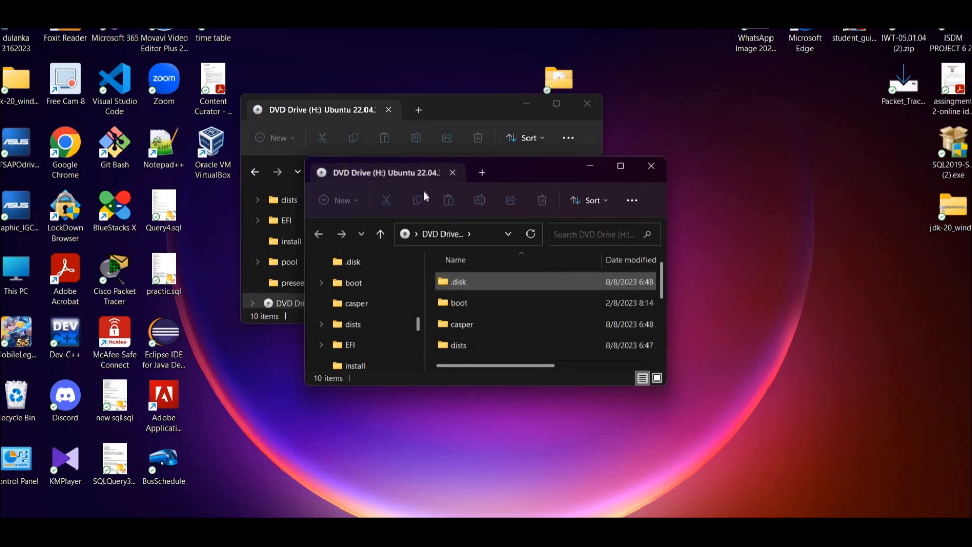
click(620, 165)
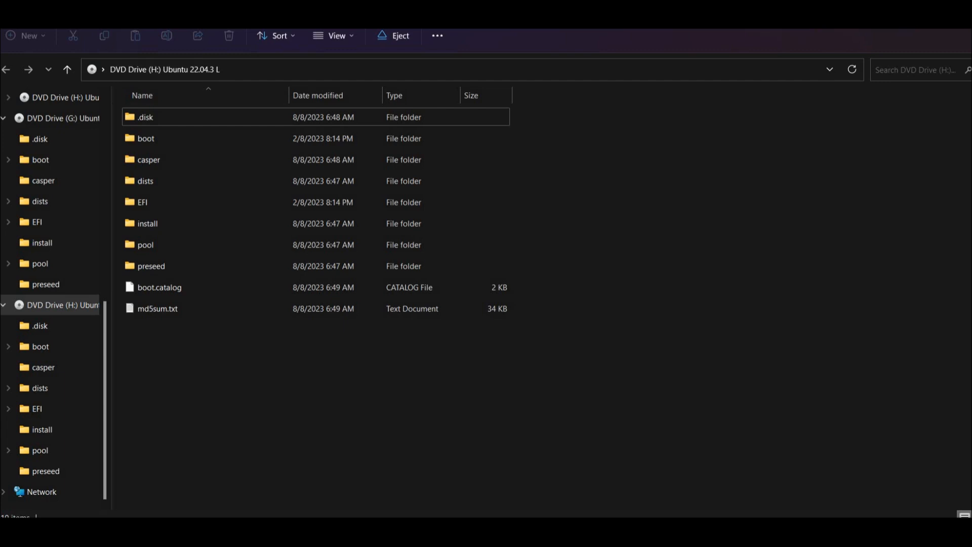
Clear the disc drive windows off the desktop and launch Oracle VM VirtualBox
click(912, 2)
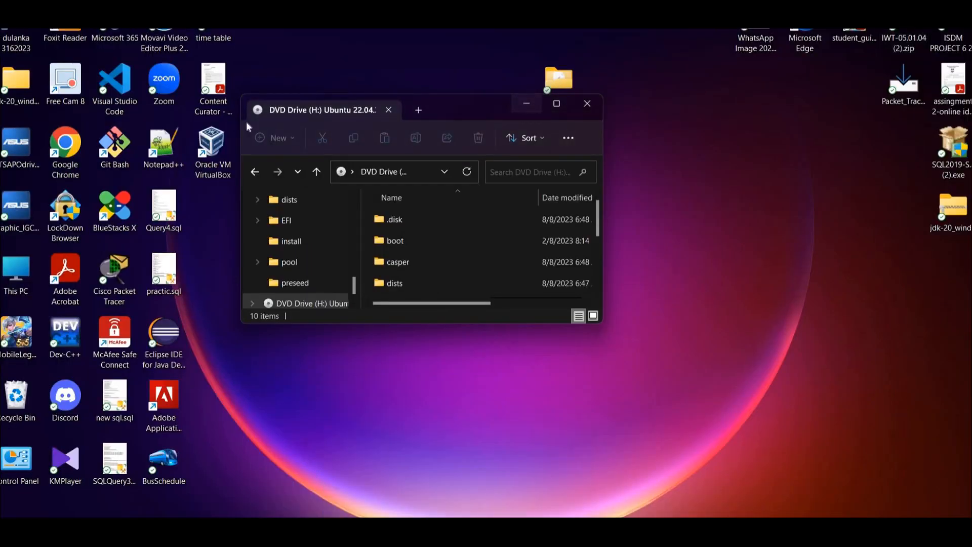
click(526, 103)
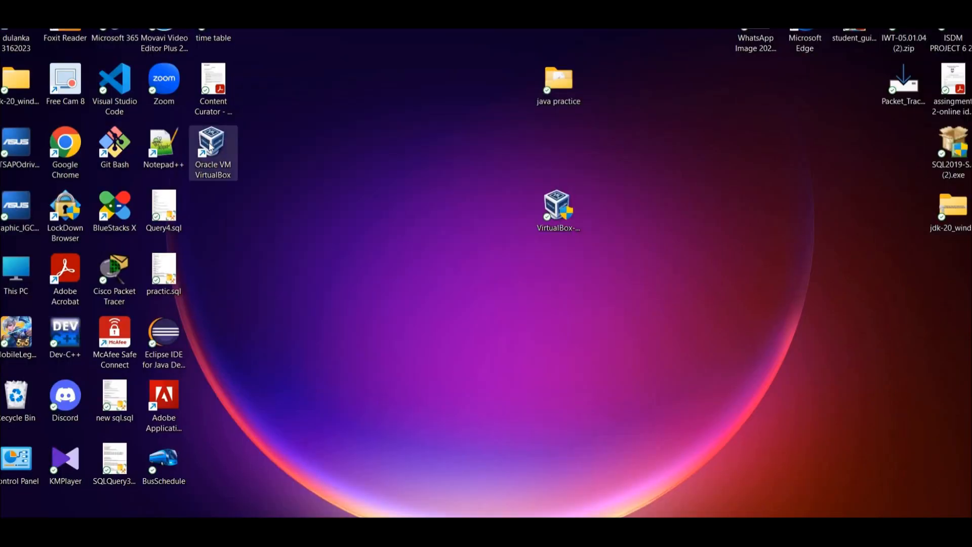
double_click(210, 146)
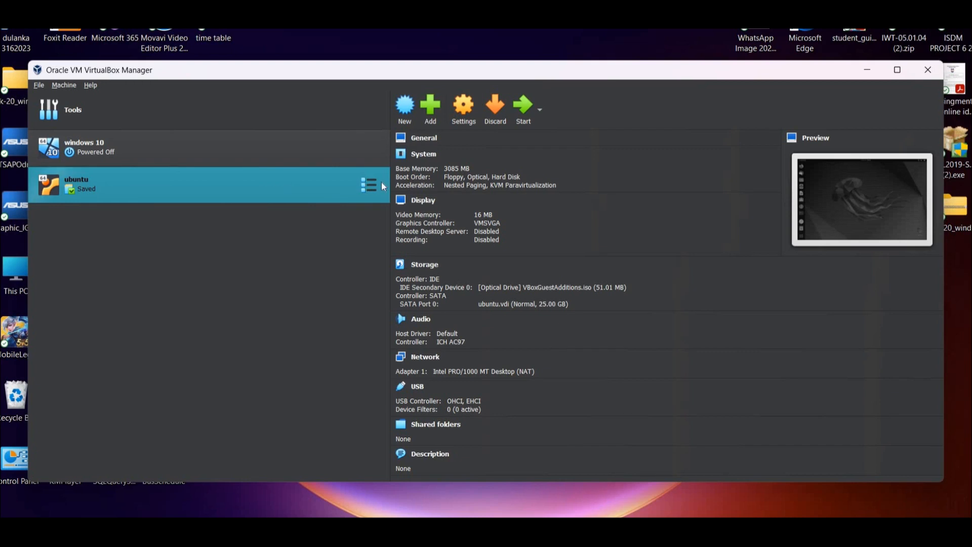
Try to create a virtual machine named ubuntu with type Linux and version Ubuntu (64-bit)
click(409, 106)
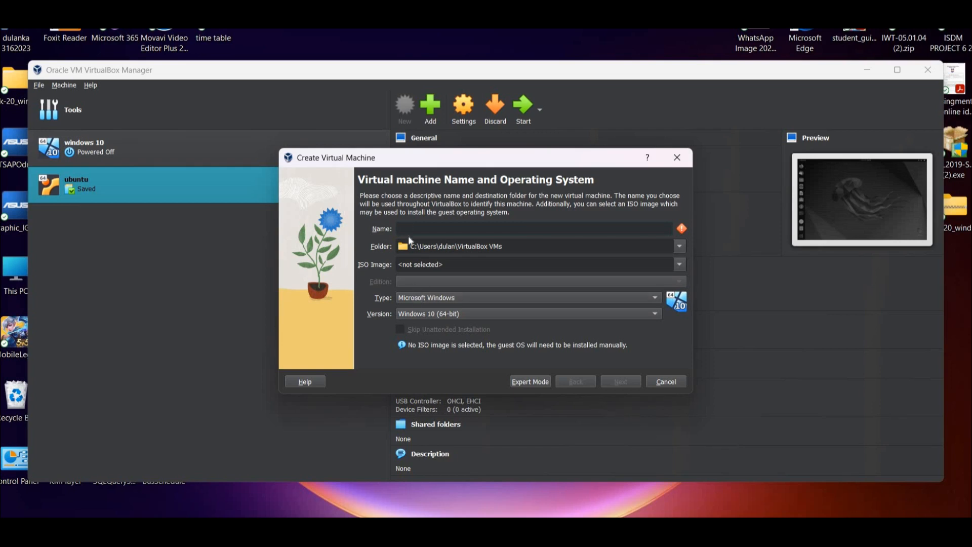
text(ubu)
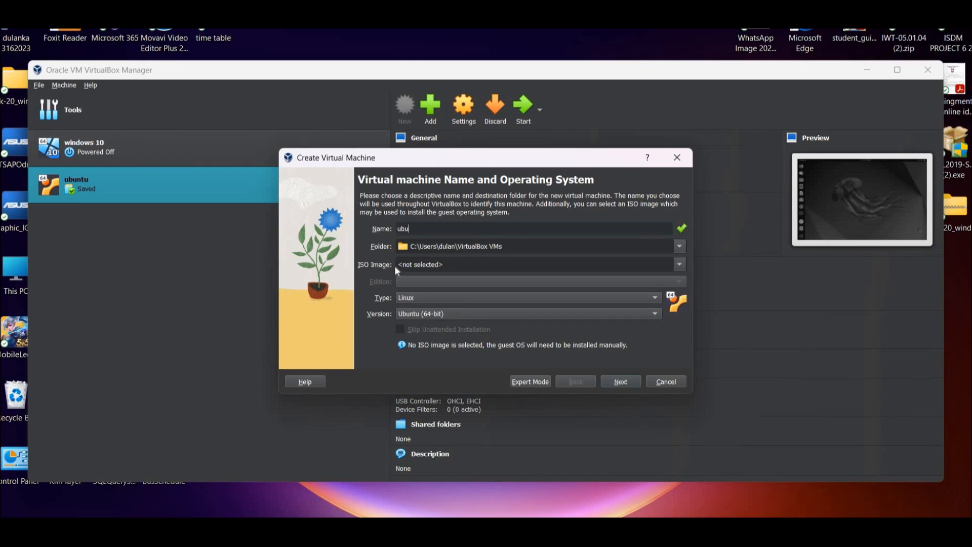
text(ntu)
click(447, 299)
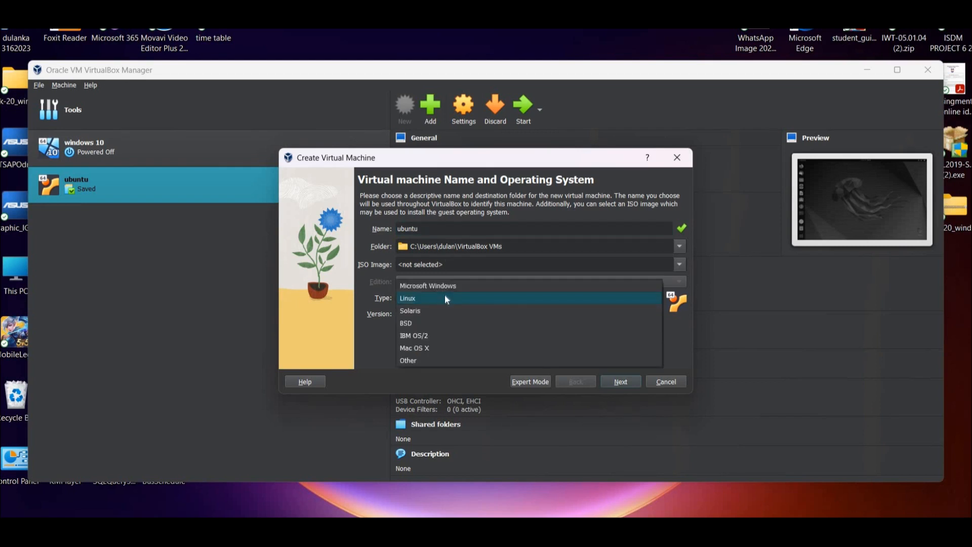
click(447, 299)
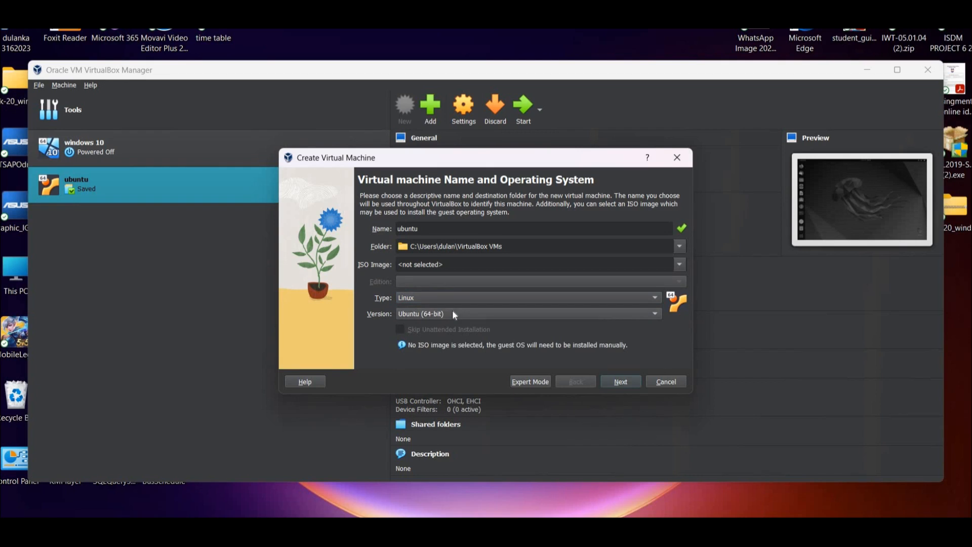
click(452, 312)
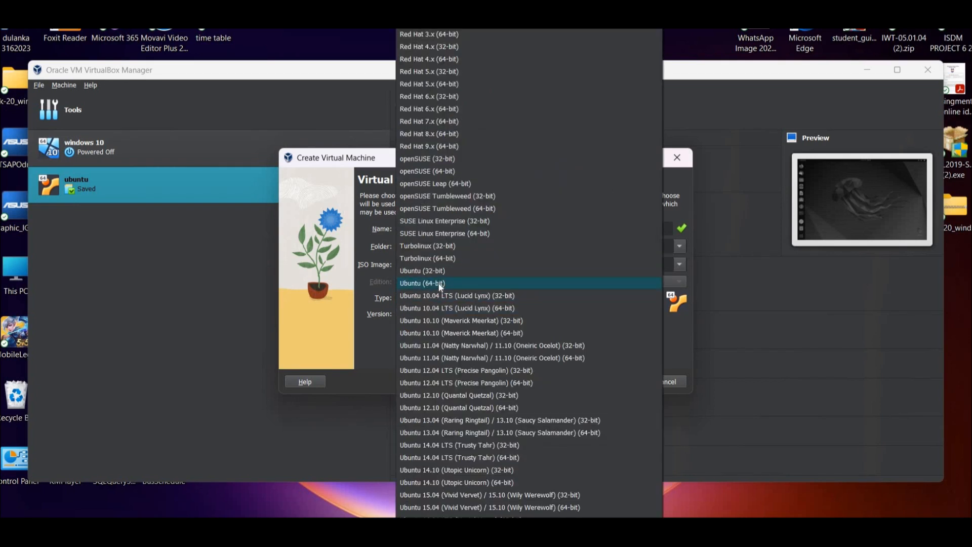
click(440, 285)
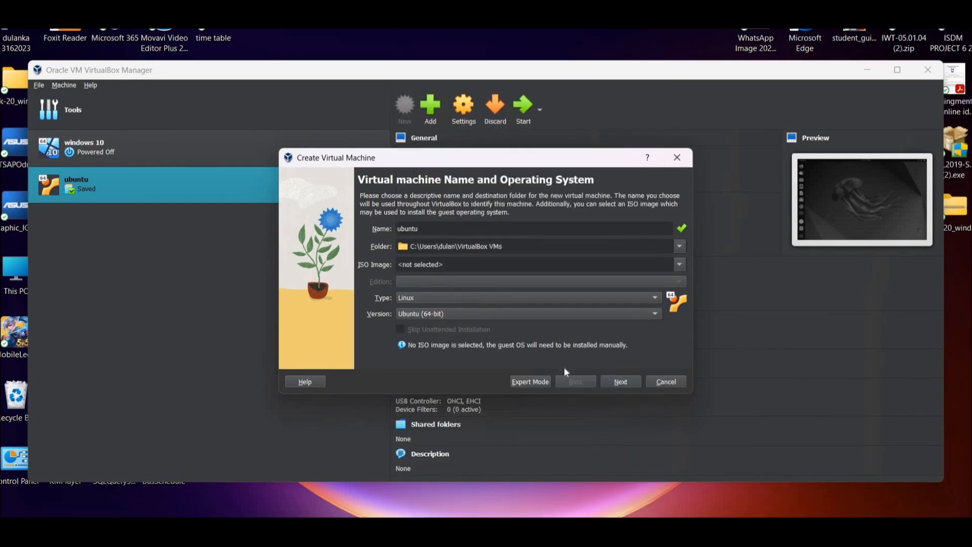
click(625, 382)
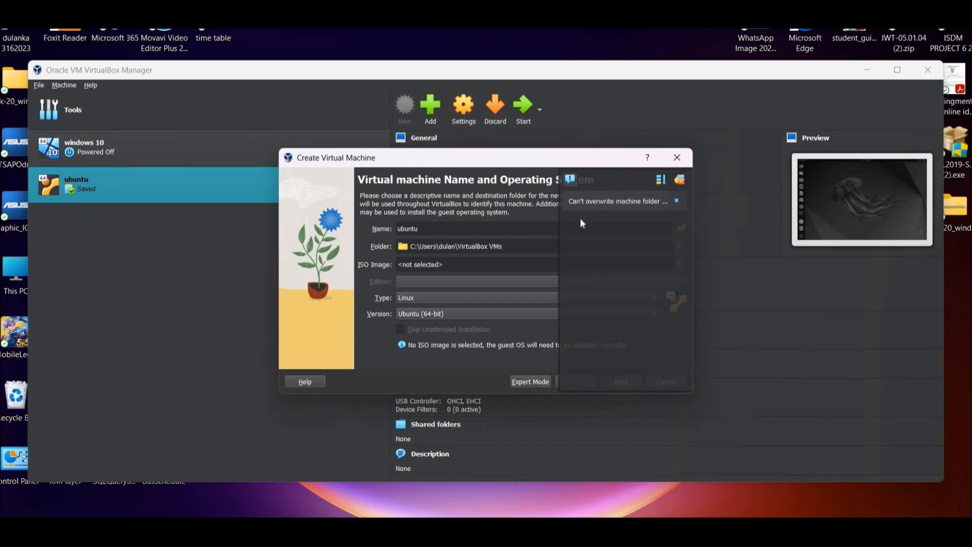
click(675, 201)
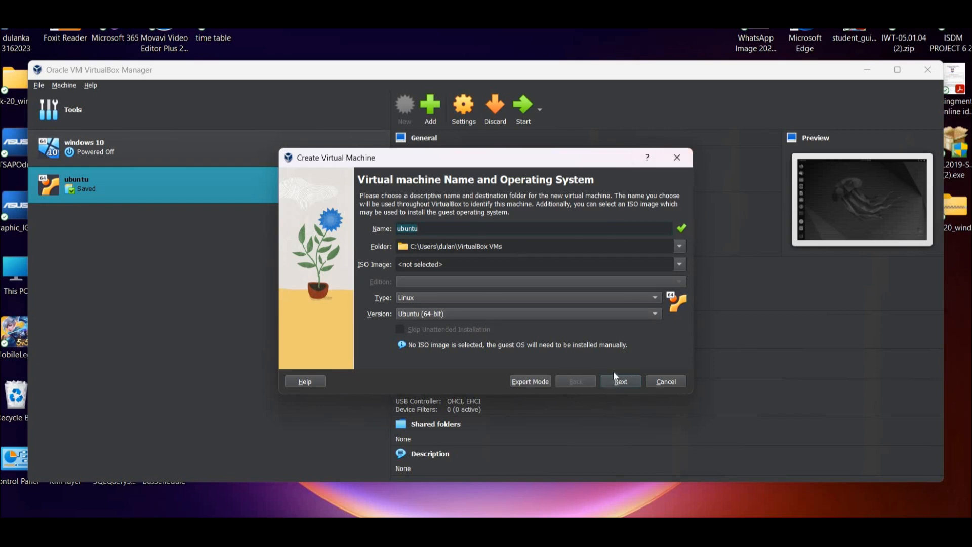
click(676, 160)
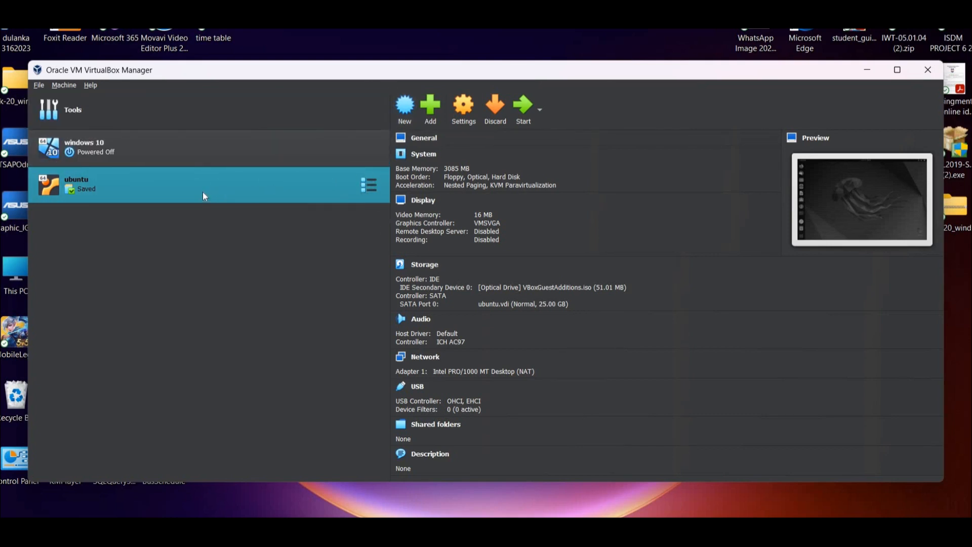
Open the settings of the ubuntu virtual machine and enlarge the settings window
click(457, 104)
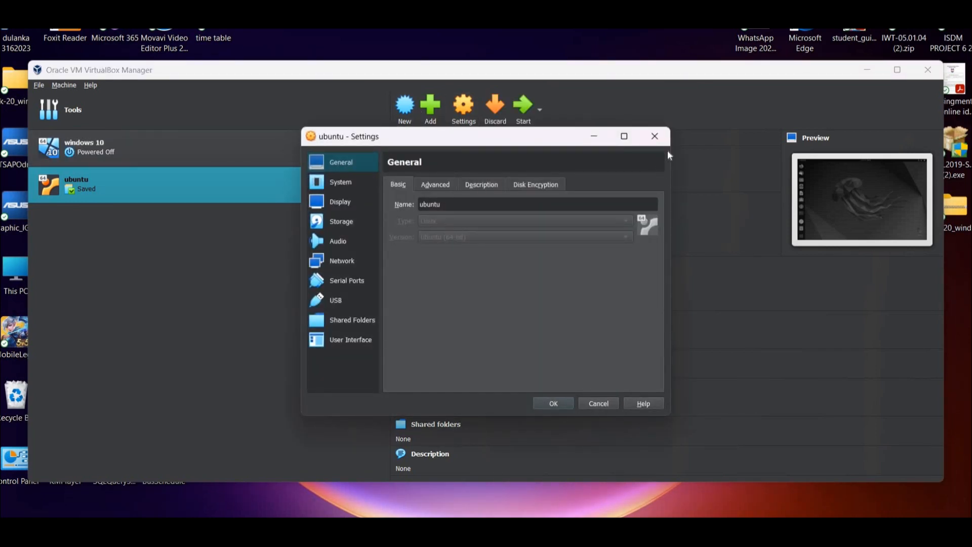
drag(669, 149, 898, 59)
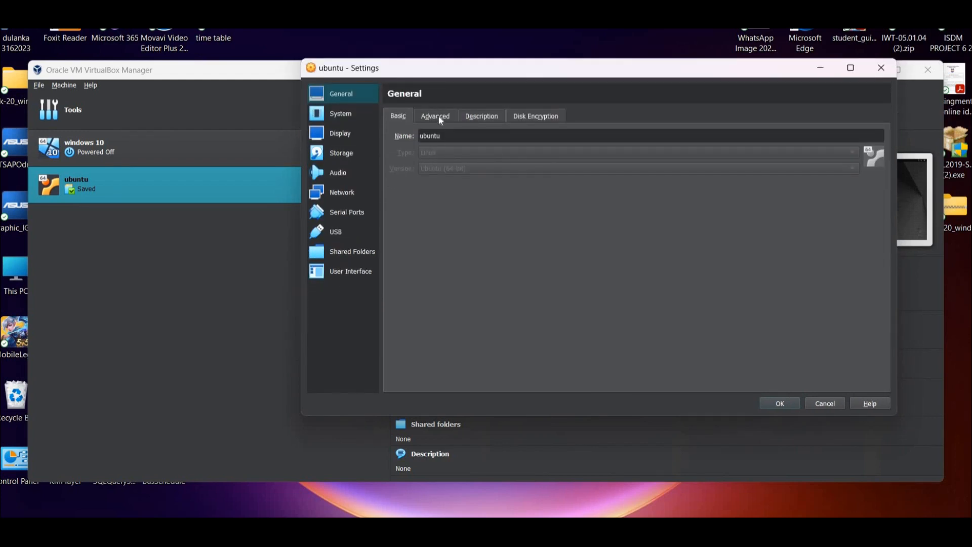
Set Shared Clipboard and Drag'n'Drop to Bidirectional in the ubuntu machine's advanced general settings
click(439, 118)
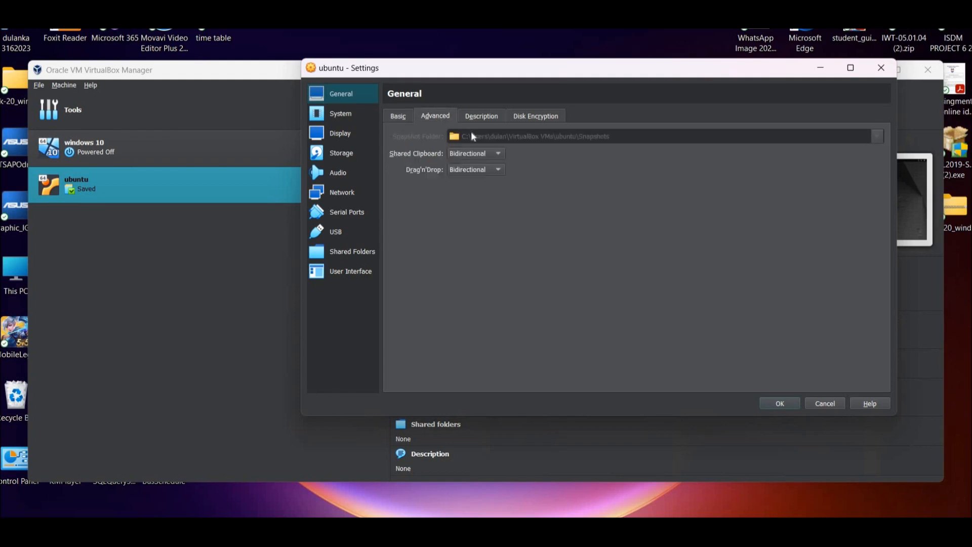
click(501, 154)
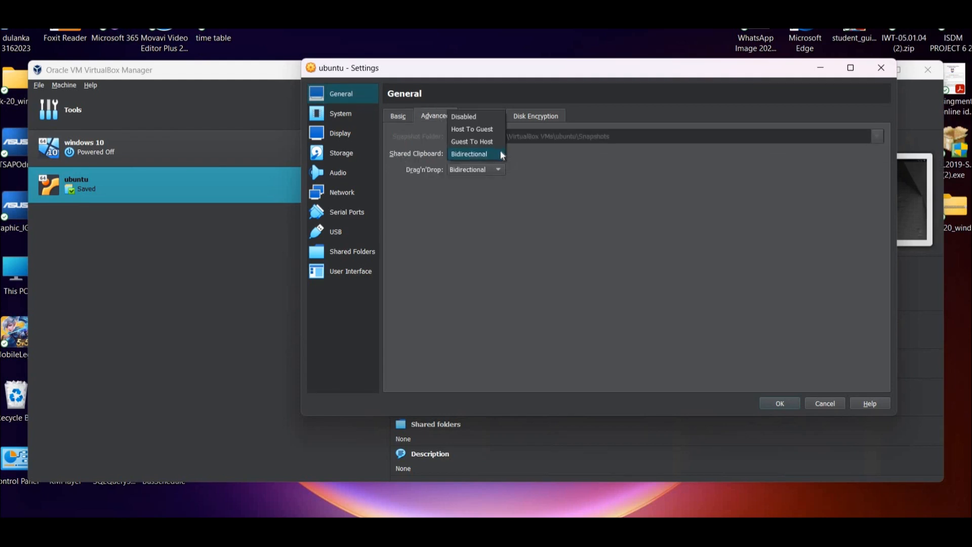
click(501, 155)
click(498, 170)
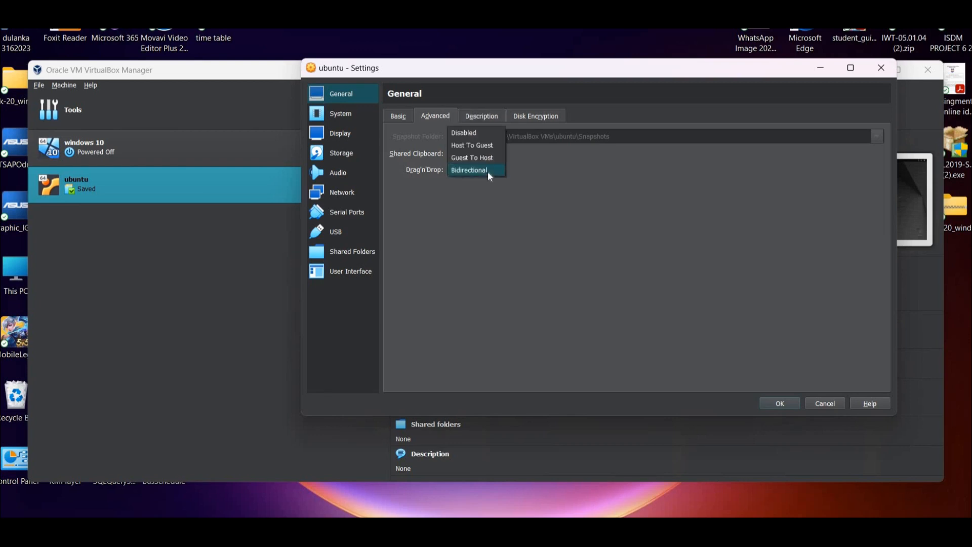
click(490, 176)
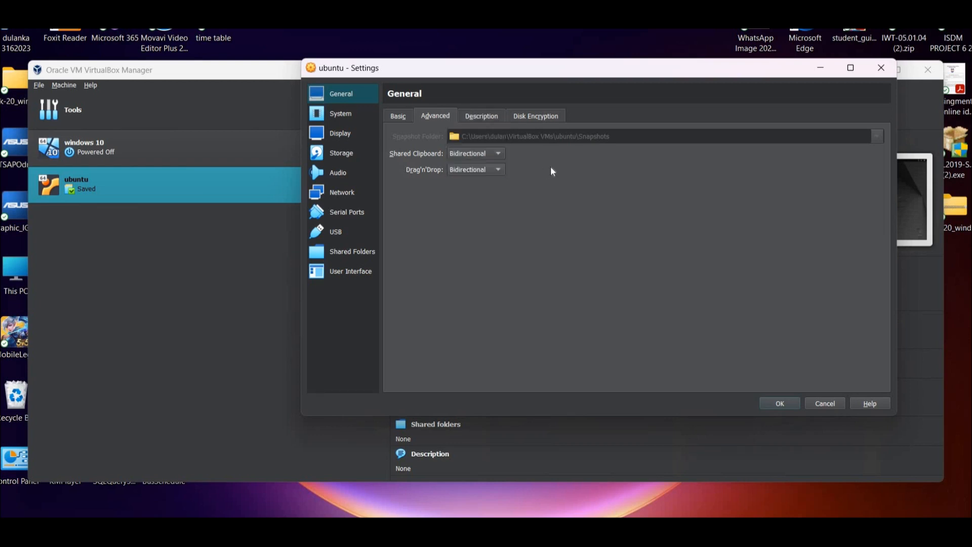
click(494, 155)
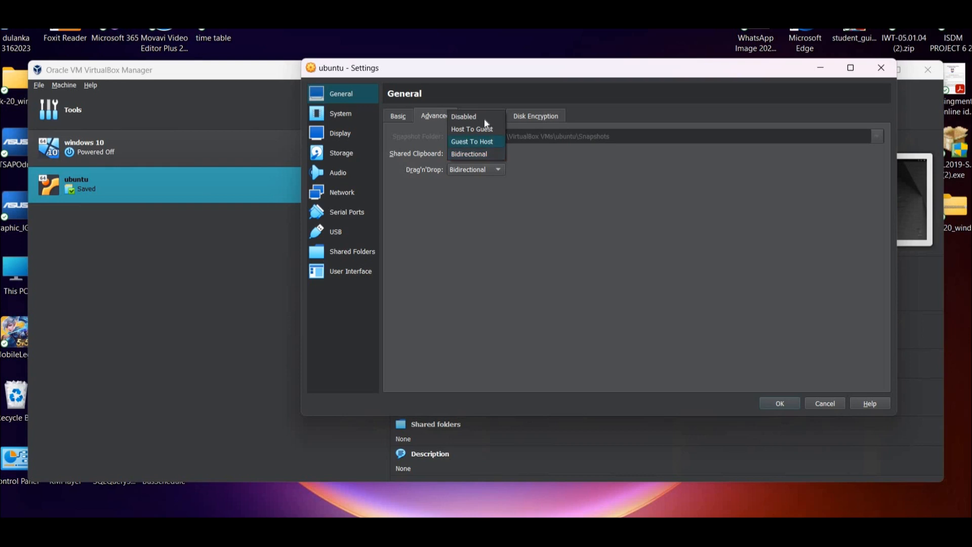
click(566, 180)
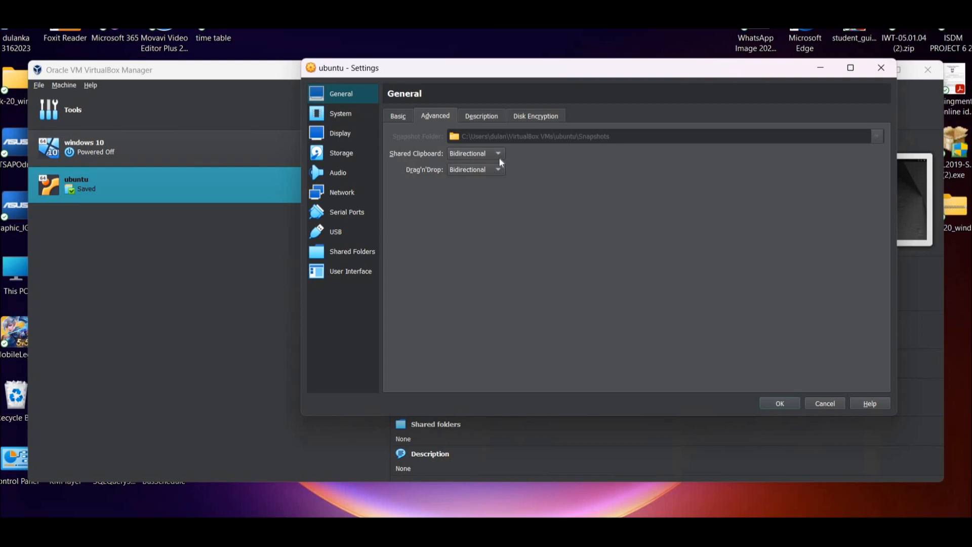
Review the ubuntu machine's Description, Disk Encryption, System and Display settings
click(479, 118)
click(522, 116)
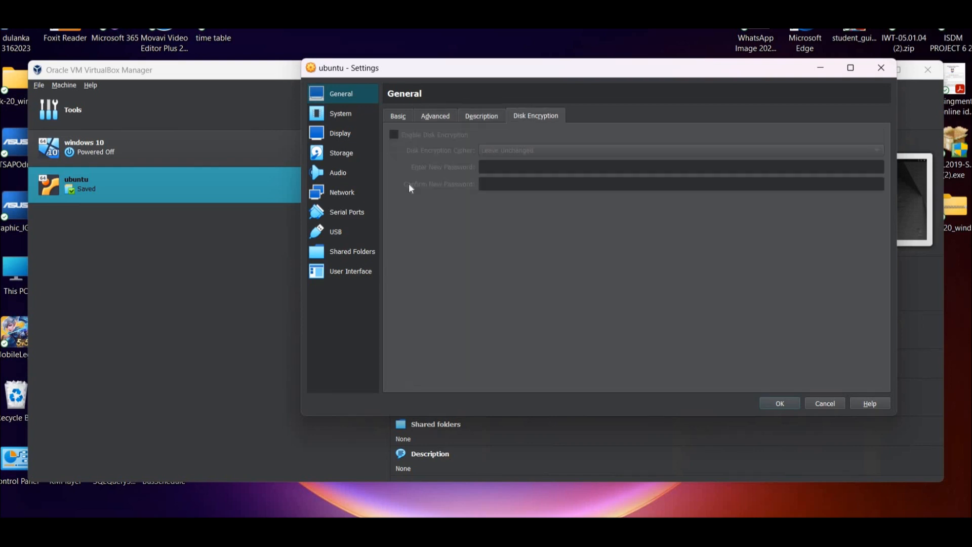
click(337, 115)
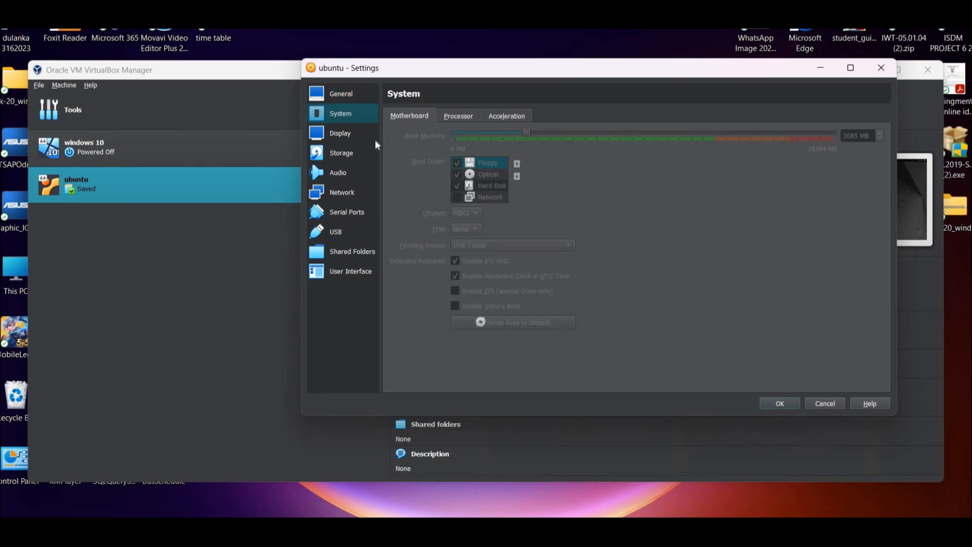
click(337, 134)
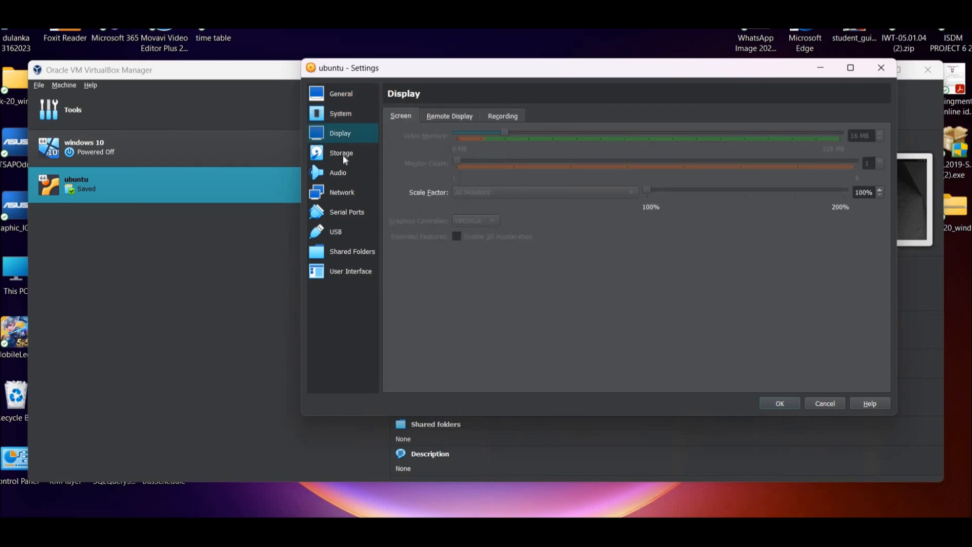
Examine the VBoxGuestAdditions.iso, SATA controller and ubuntu.vdi storage entries, and accept the machine settings
click(344, 160)
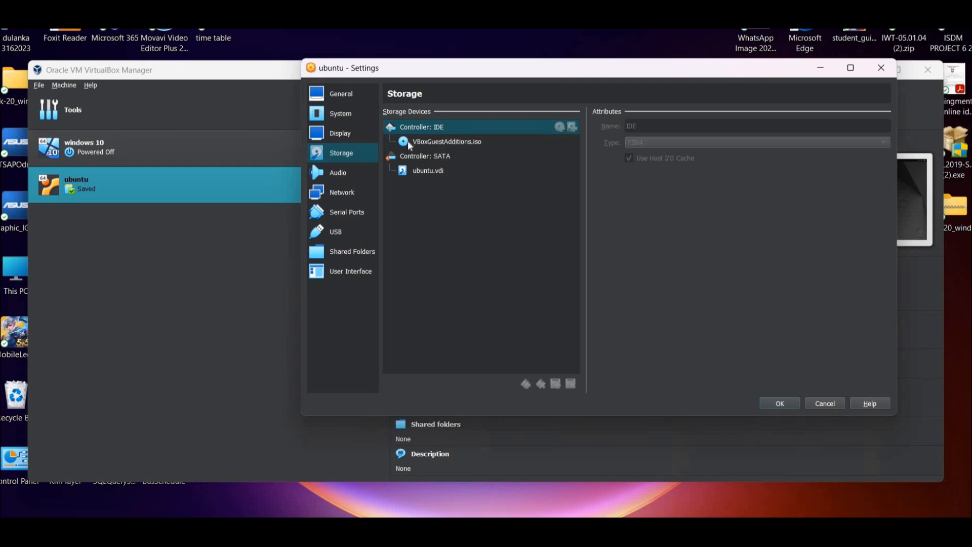
click(408, 141)
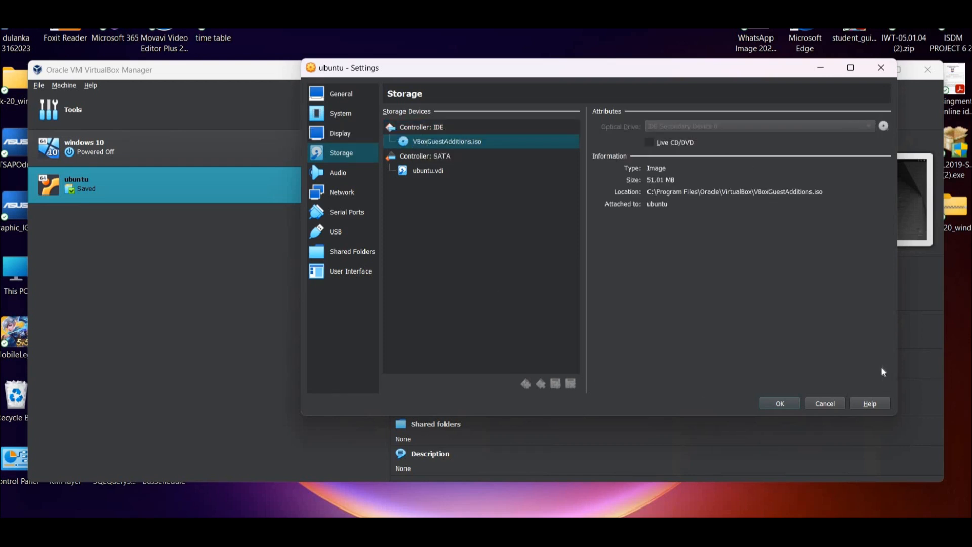
click(416, 158)
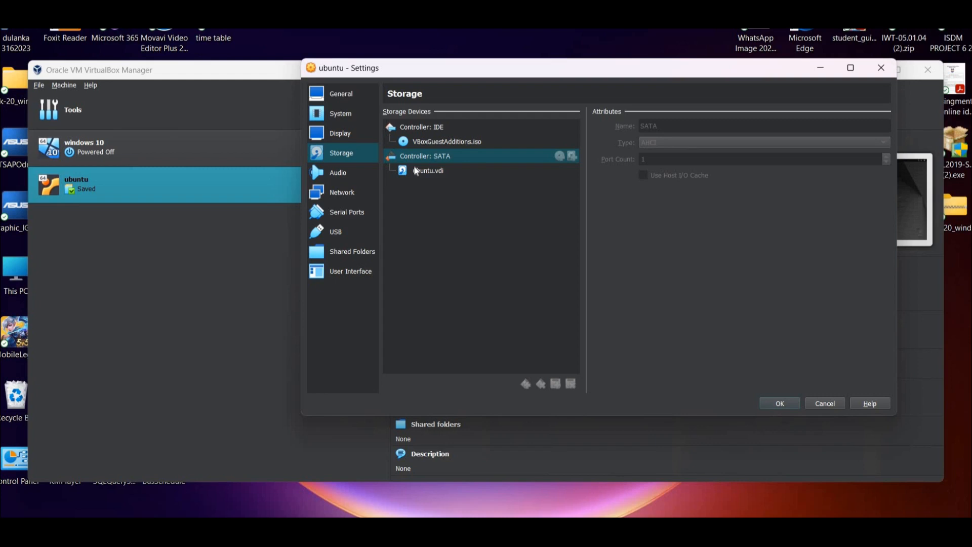
click(415, 171)
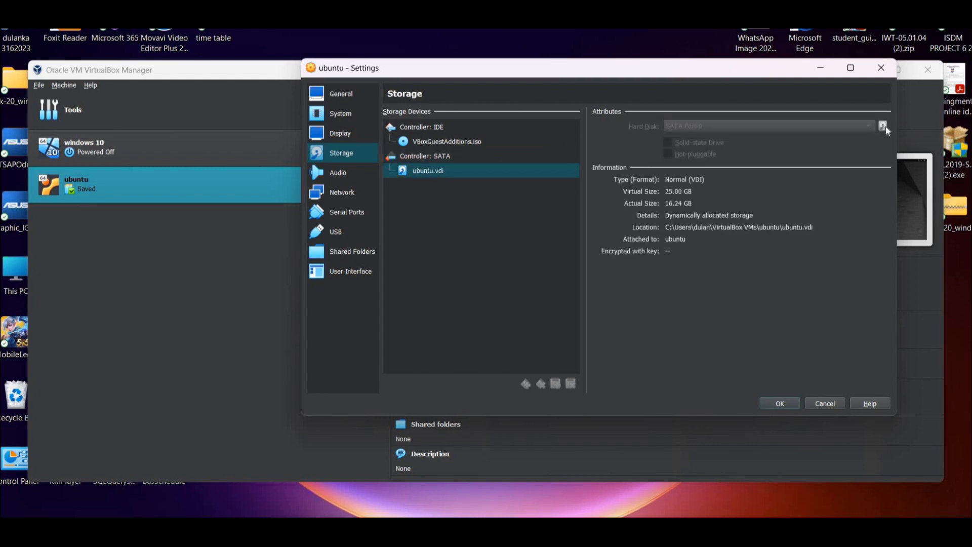
click(411, 144)
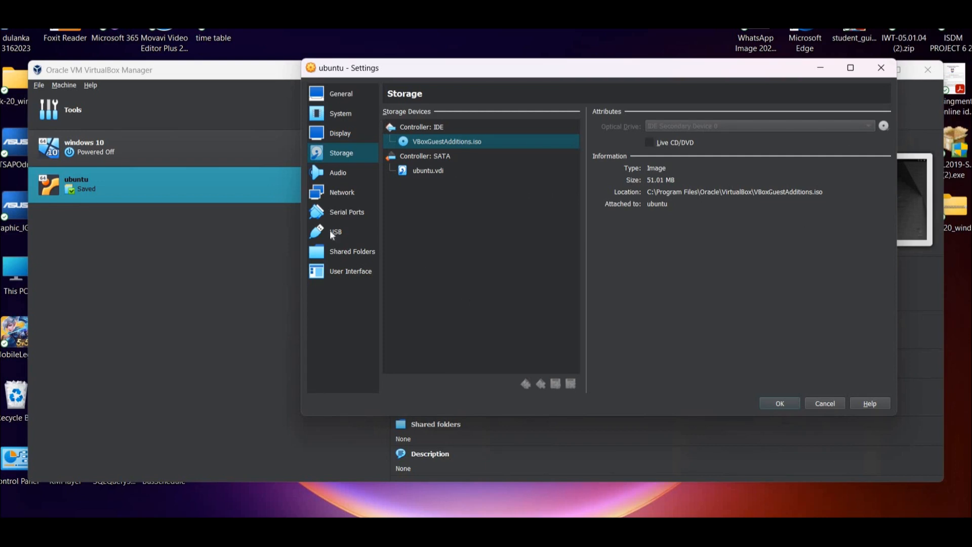
click(777, 405)
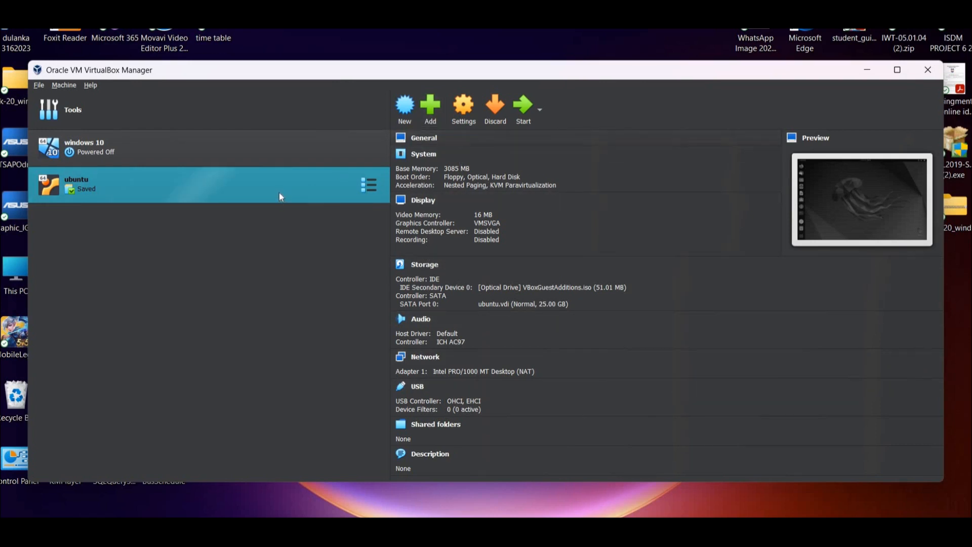
Try to start the ubuntu virtual machine twice, terminating the crashed program each time, and discard the machine's saved state
click(522, 113)
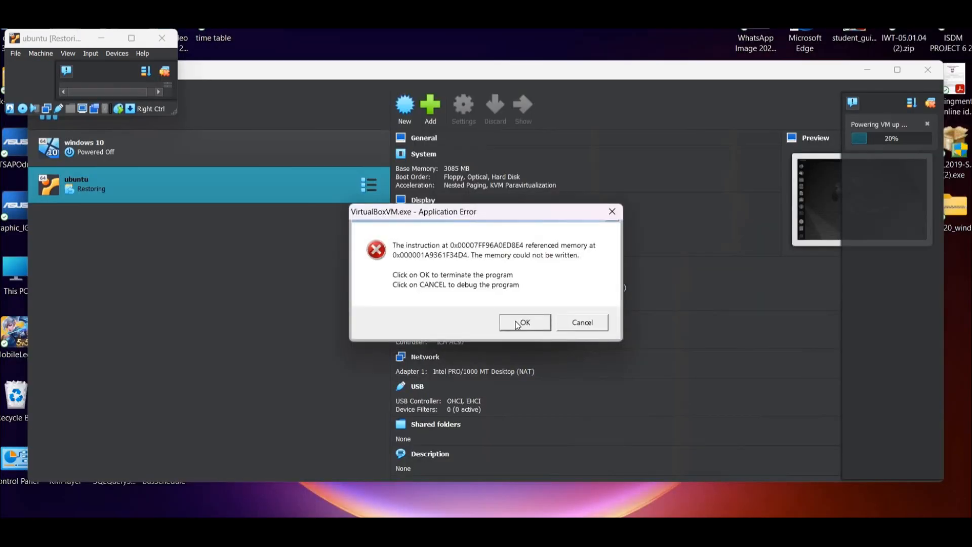
click(522, 323)
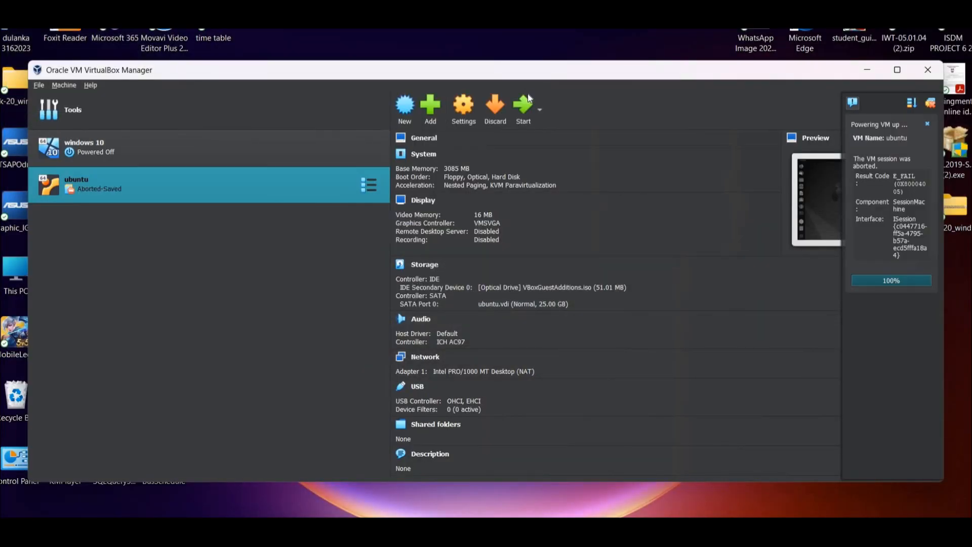
click(522, 108)
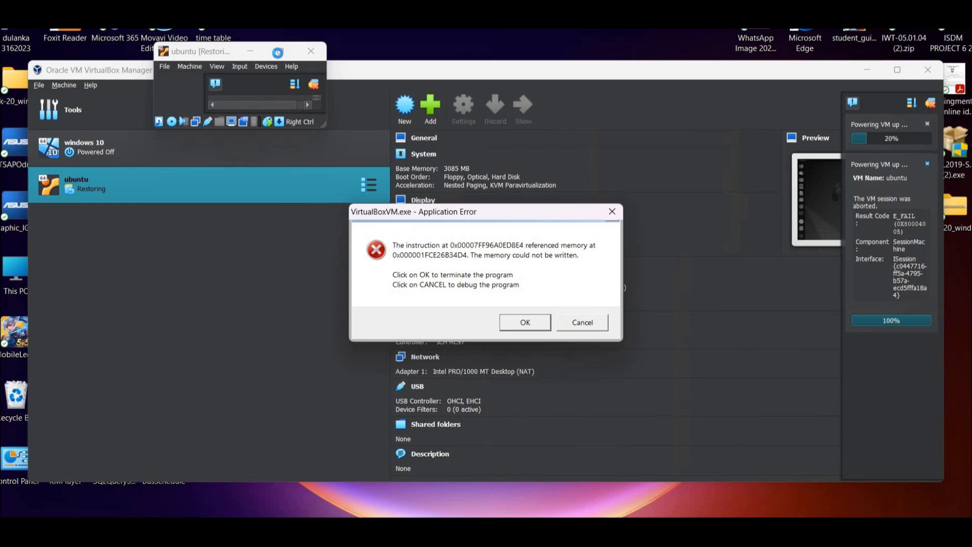
click(81, 186)
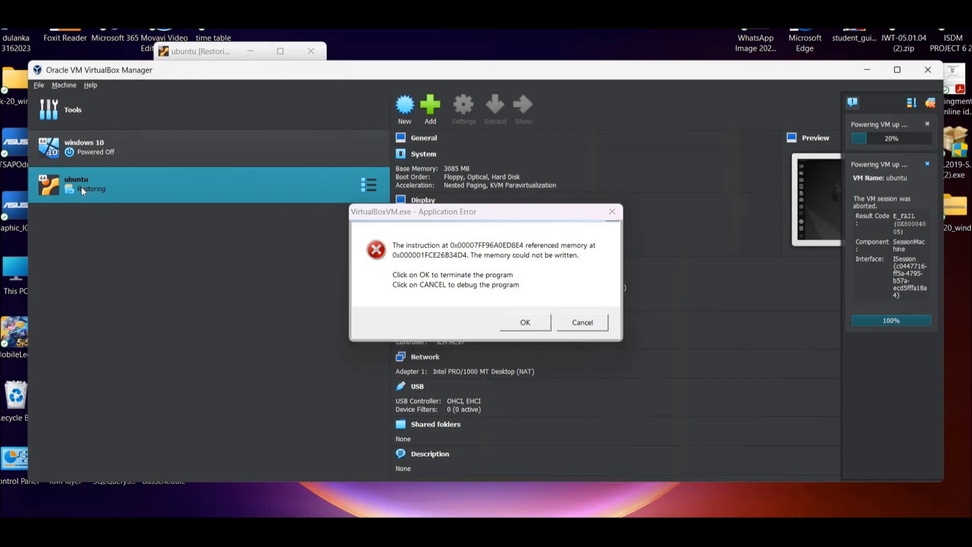
click(525, 322)
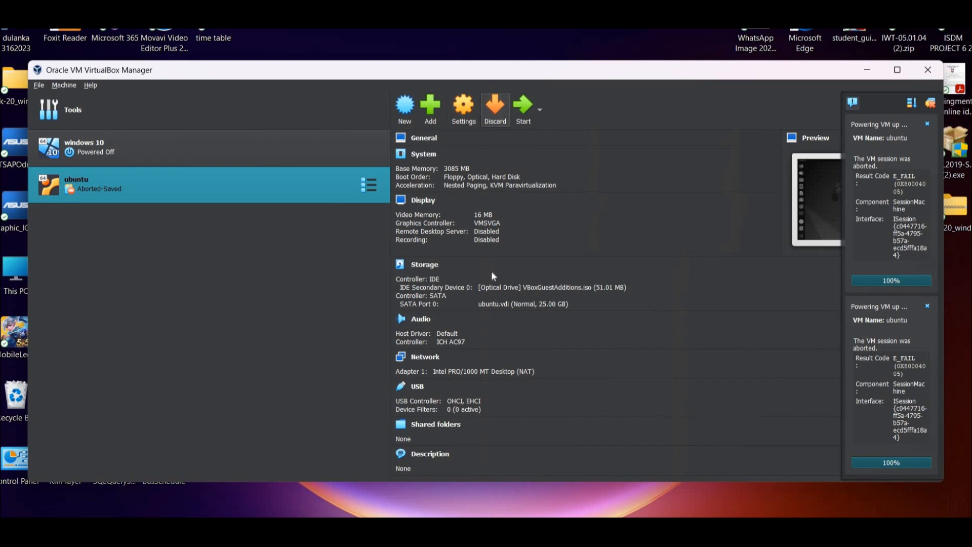
click(494, 109)
click(459, 328)
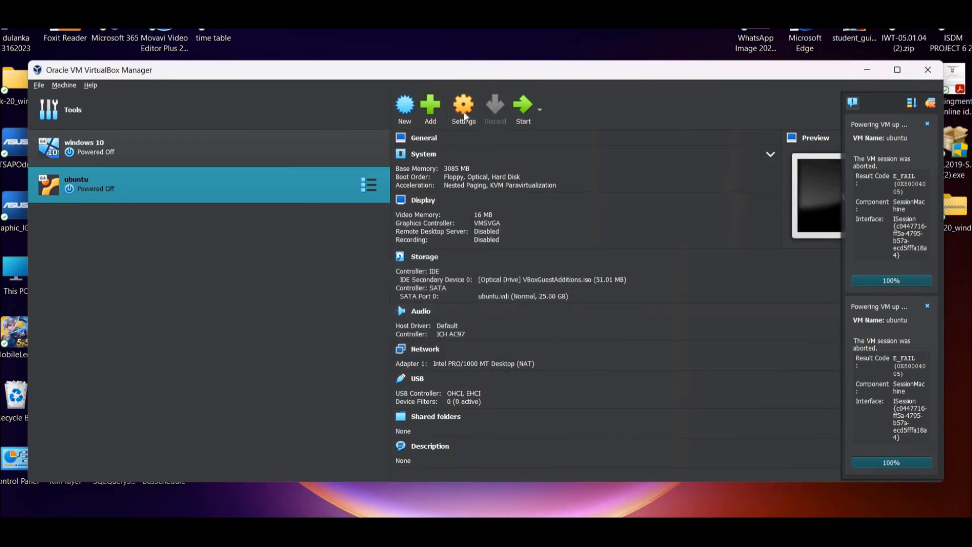
click(428, 105)
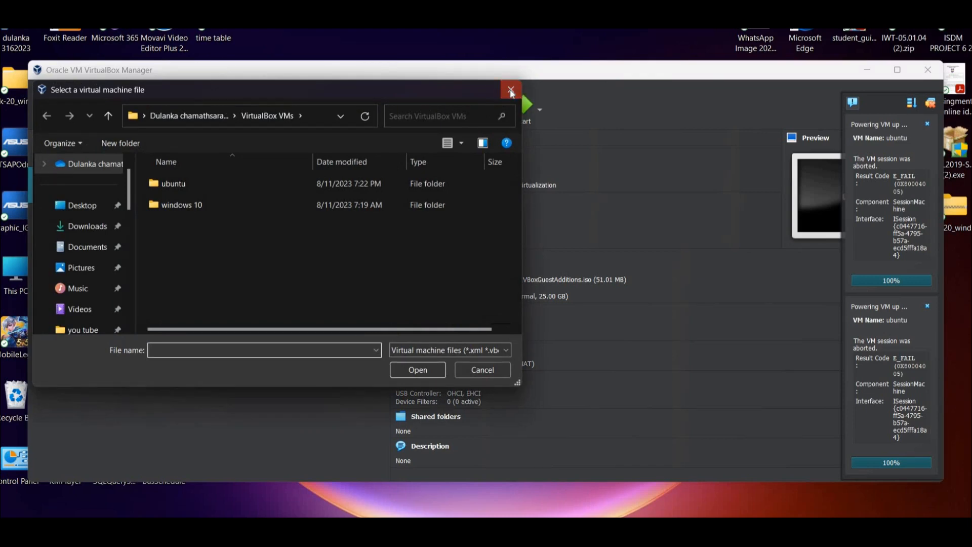
key(Escape)
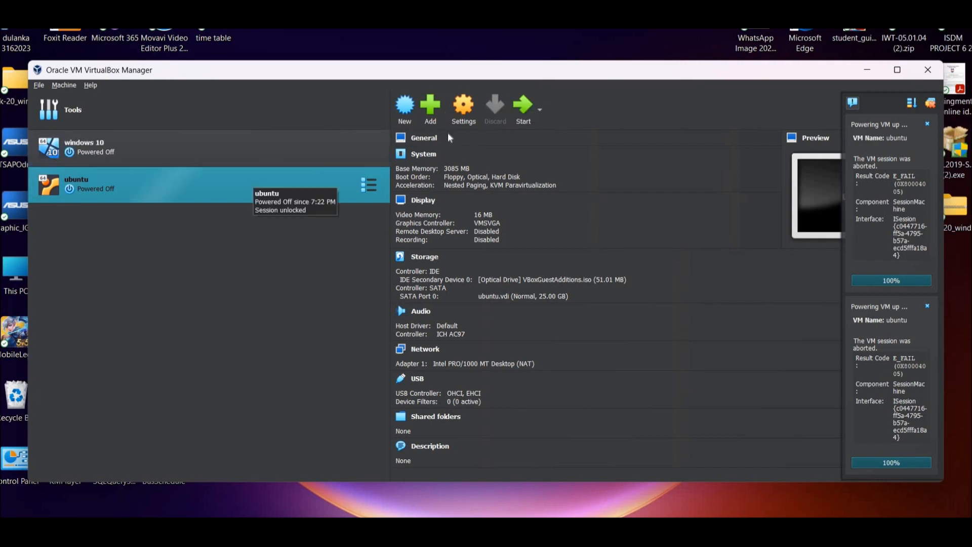
click(454, 110)
key(Escape)
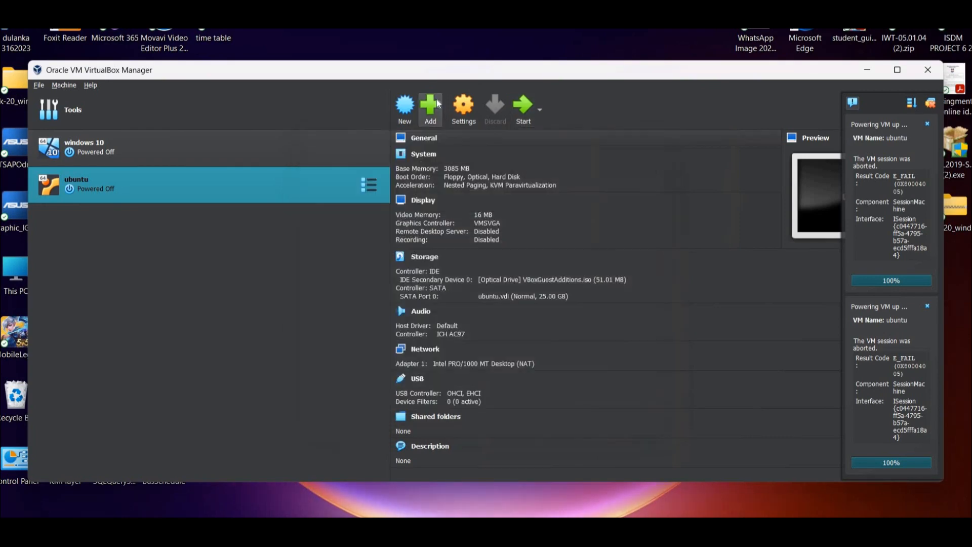
Try to add an existing virtual machine from ubuntu.vbox in the ubuntu folder of VirtualBox VMs
click(438, 104)
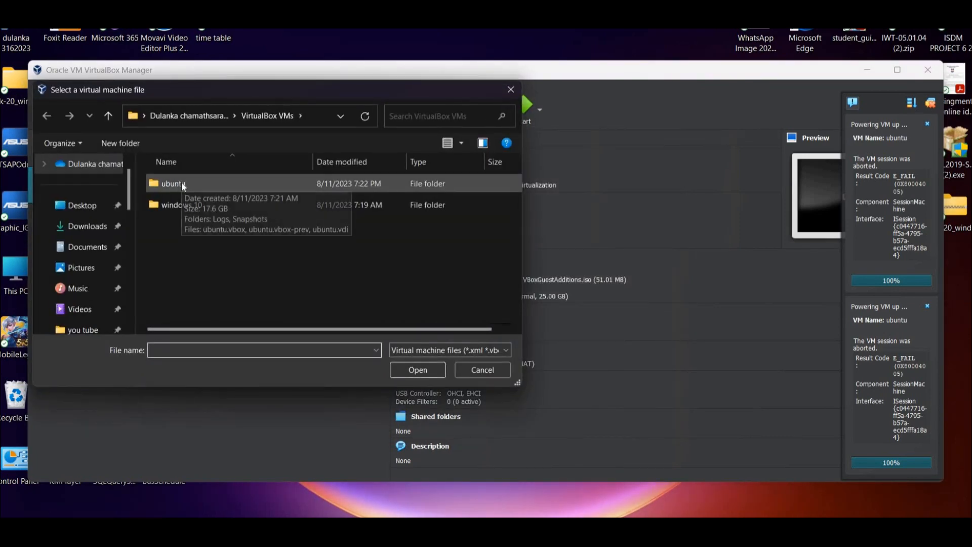
click(182, 185)
click(393, 367)
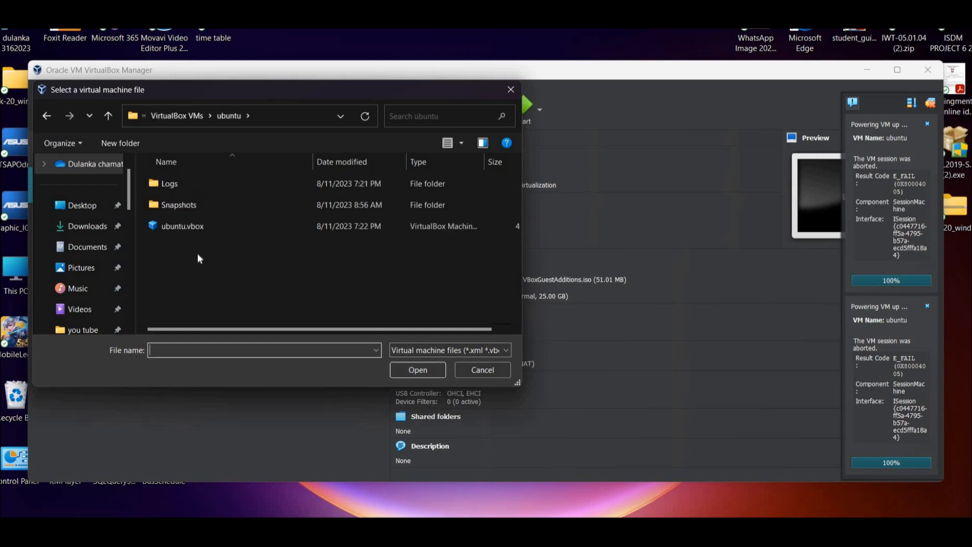
click(189, 226)
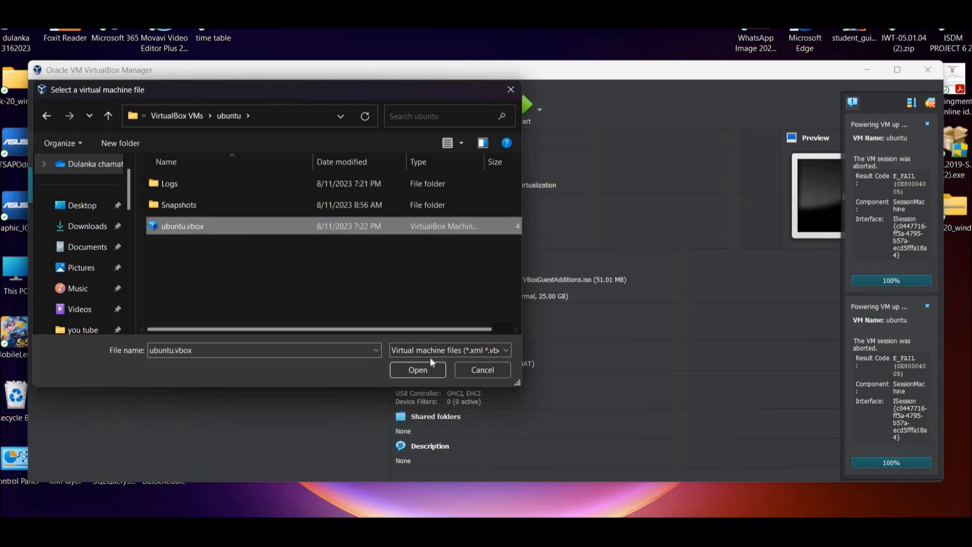
click(435, 373)
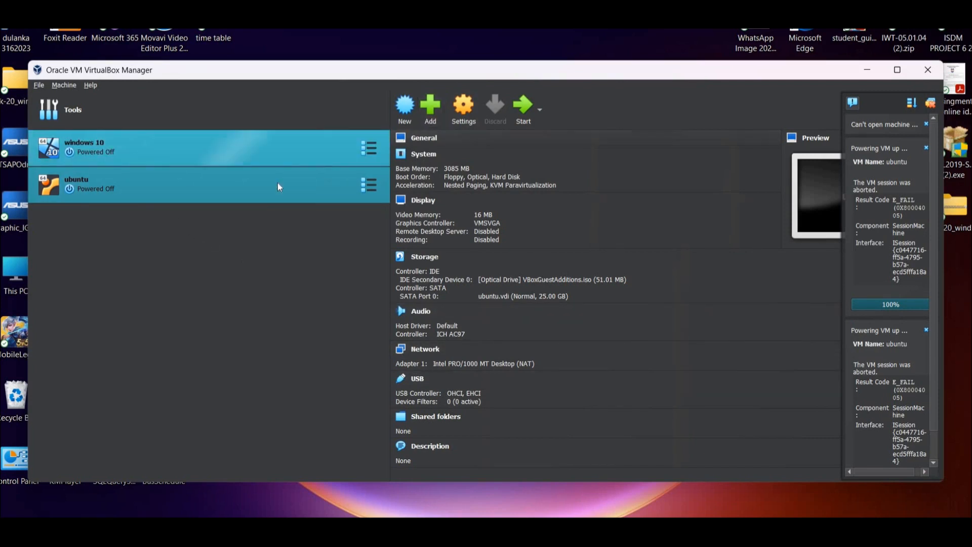
Reopen the ubuntu machine's settings and examine System, Display and Storage, including the IDE controller types and the ubuntu.vdi disk
click(368, 184)
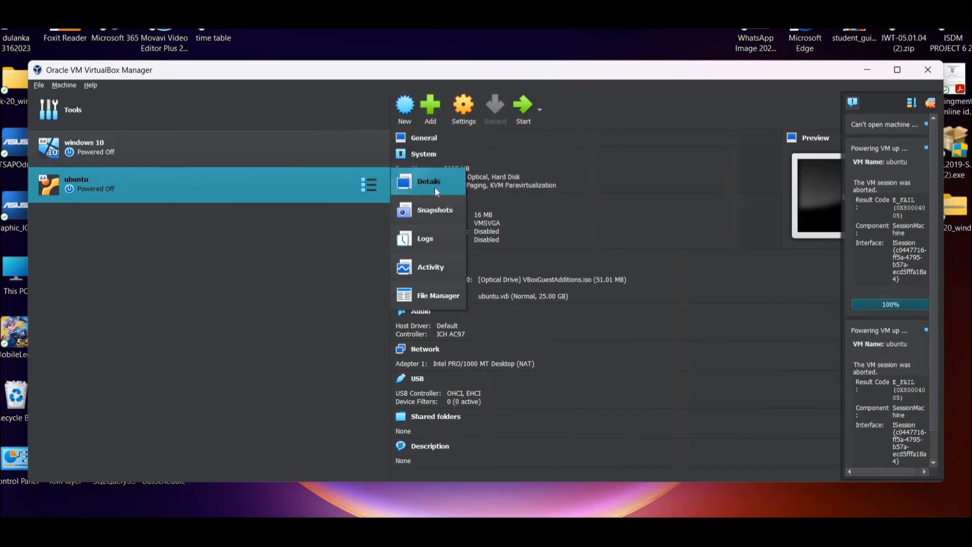
click(470, 118)
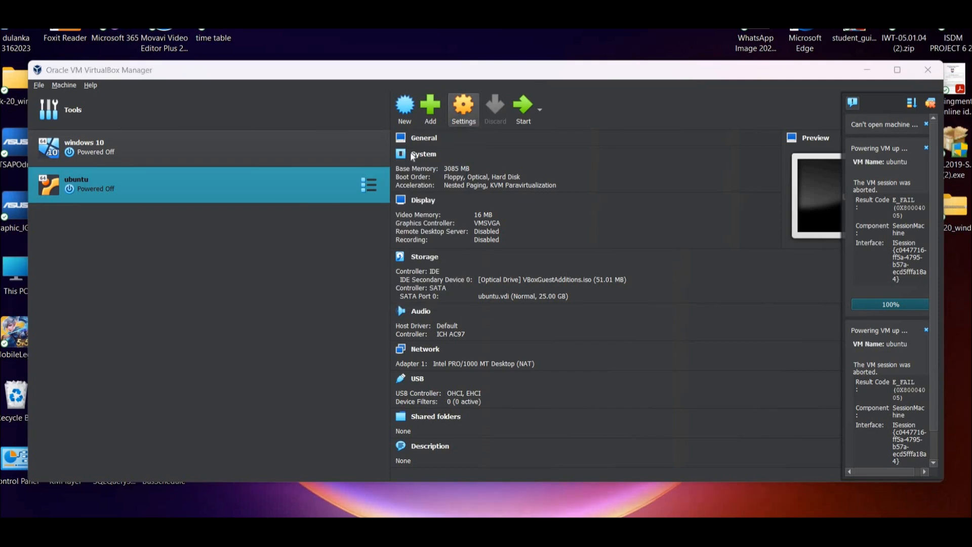
click(343, 183)
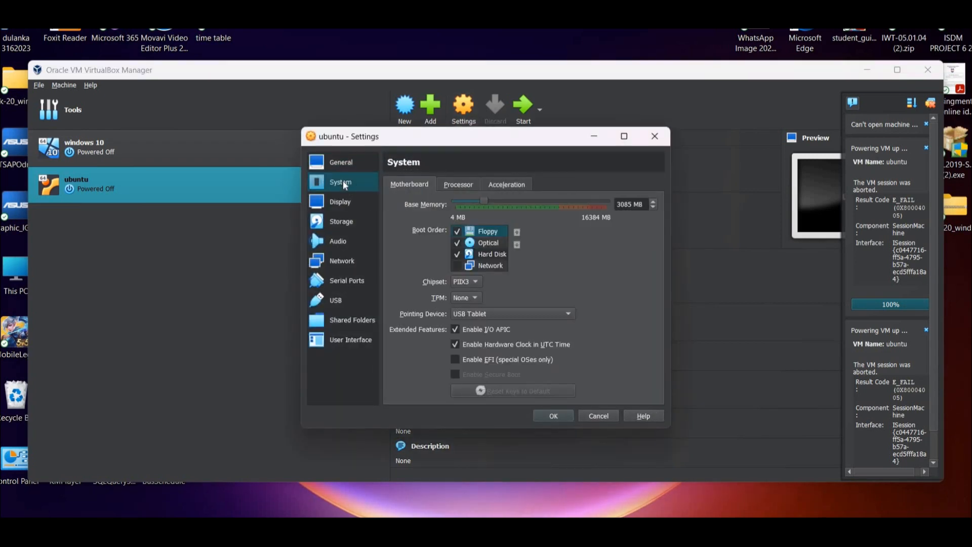
click(348, 203)
click(342, 223)
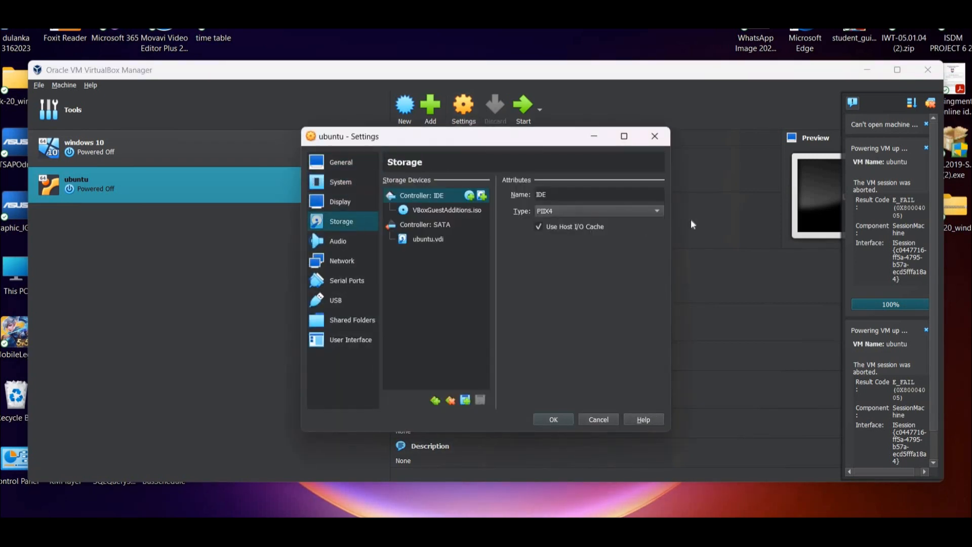
click(653, 210)
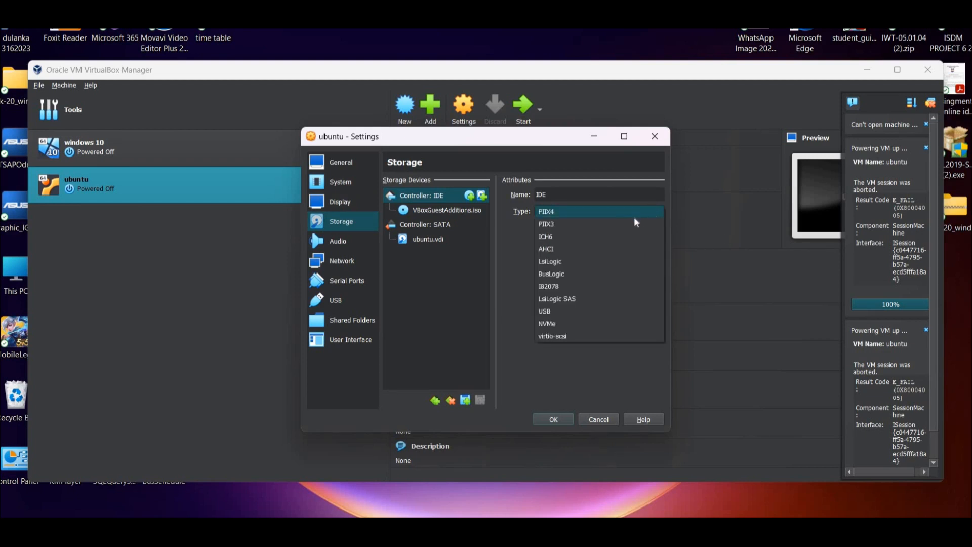
click(453, 277)
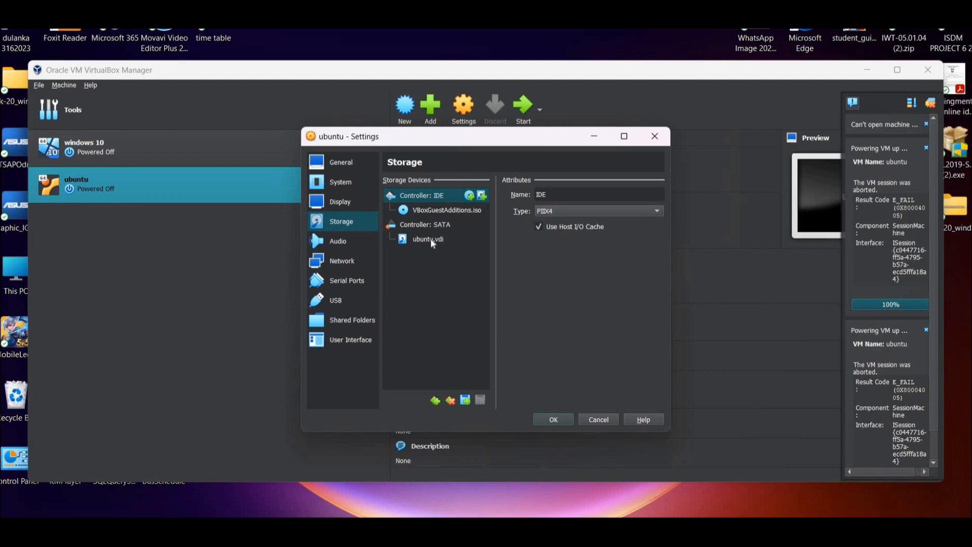
click(430, 239)
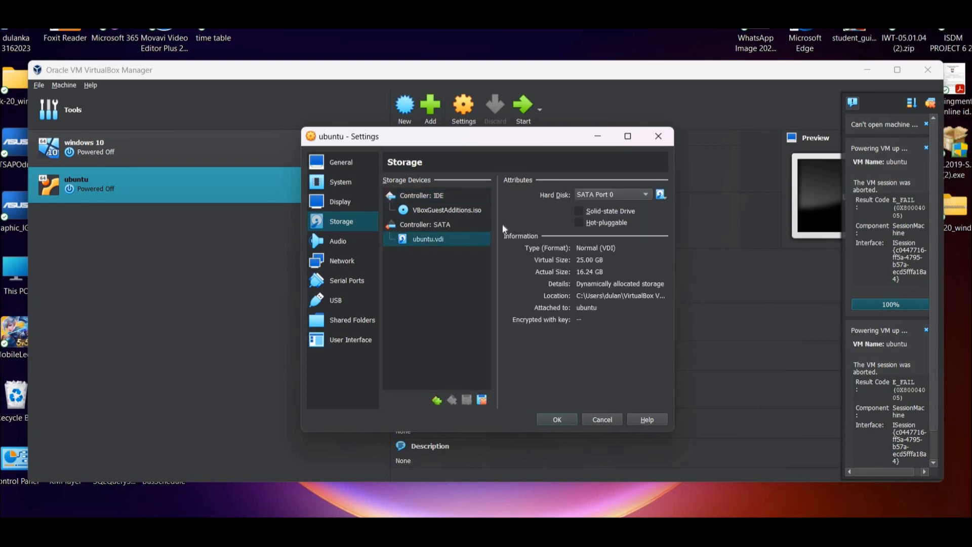
Replace VBoxGuestAdditions.iso in the IDE optical drive with the ubuntu-22.04.2-desktop-amd64.iso image, leaving ubuntu.vdi on SATA Port 0
click(633, 193)
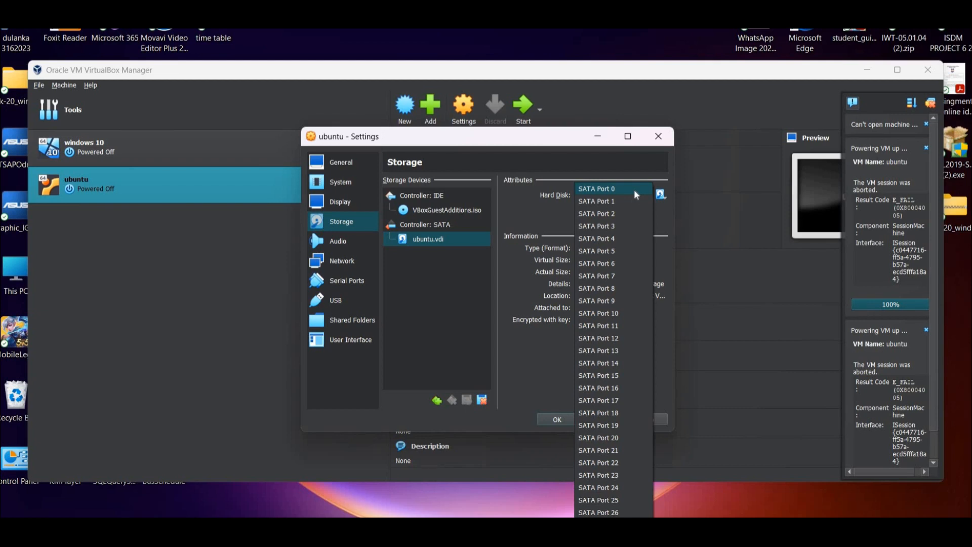
click(634, 189)
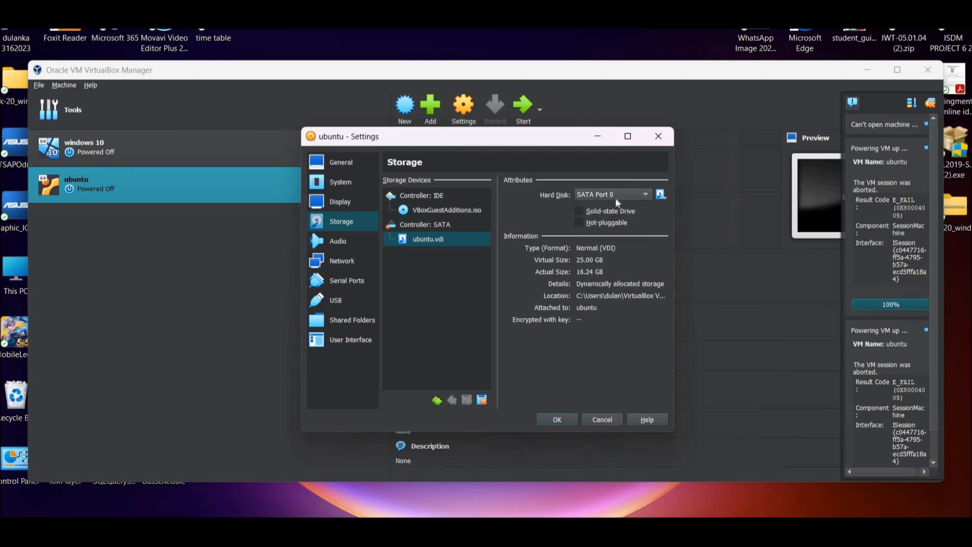
click(452, 211)
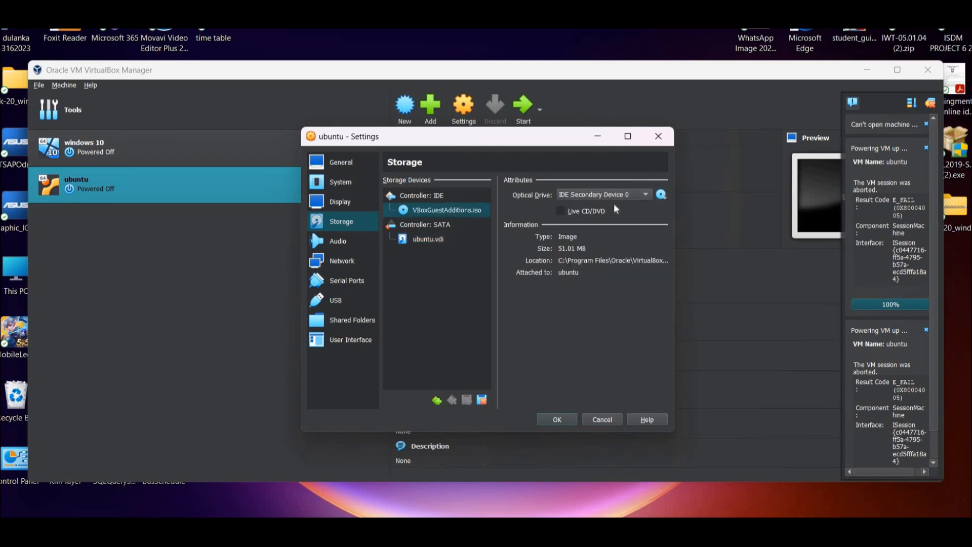
click(662, 195)
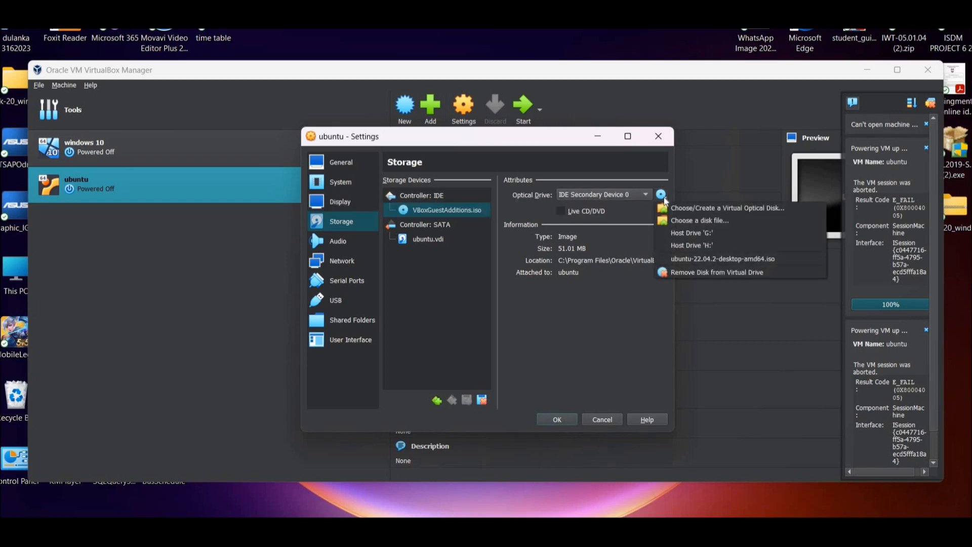
click(691, 259)
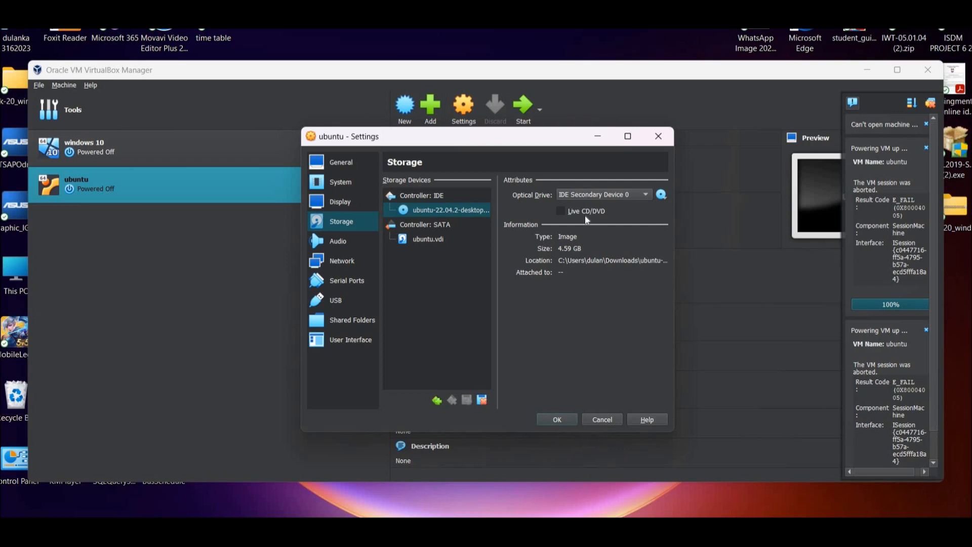
click(660, 195)
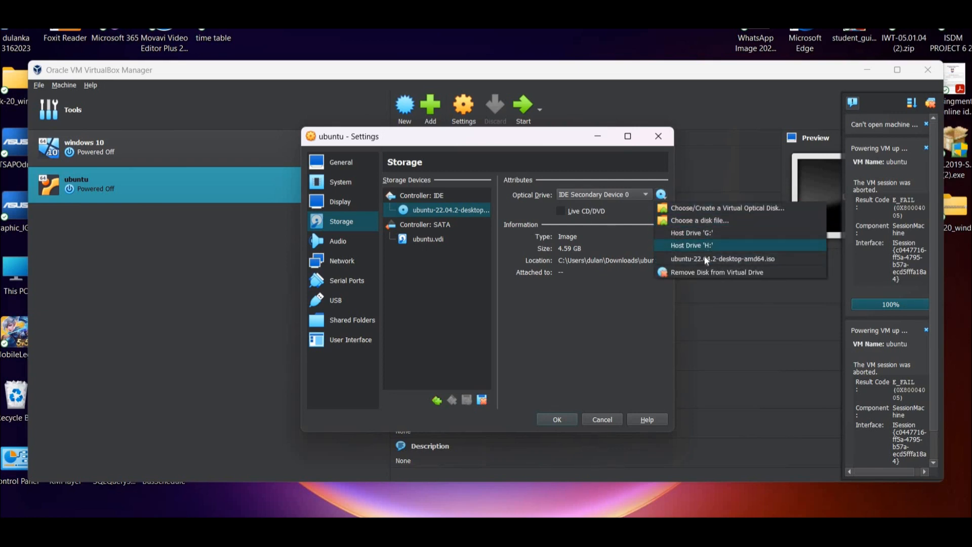
click(703, 254)
click(661, 194)
click(685, 212)
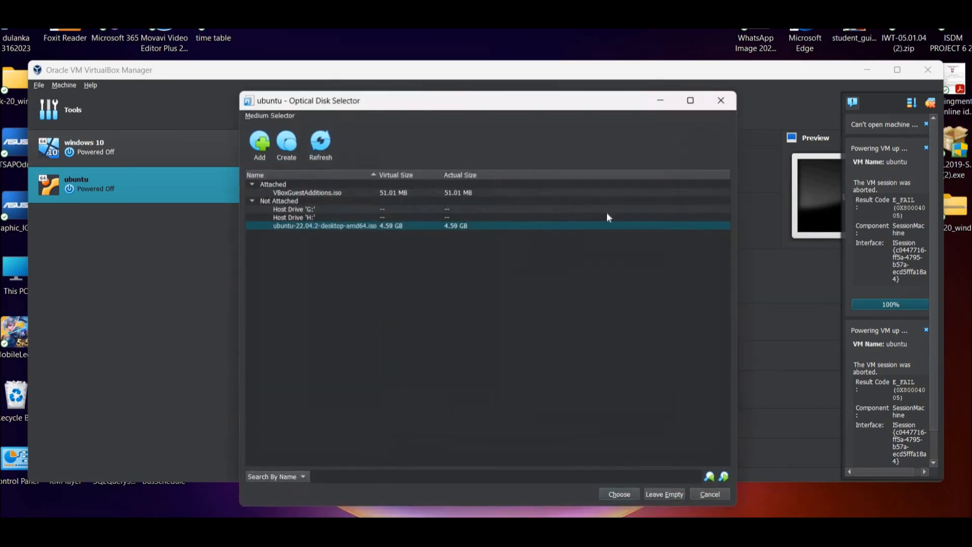
click(632, 494)
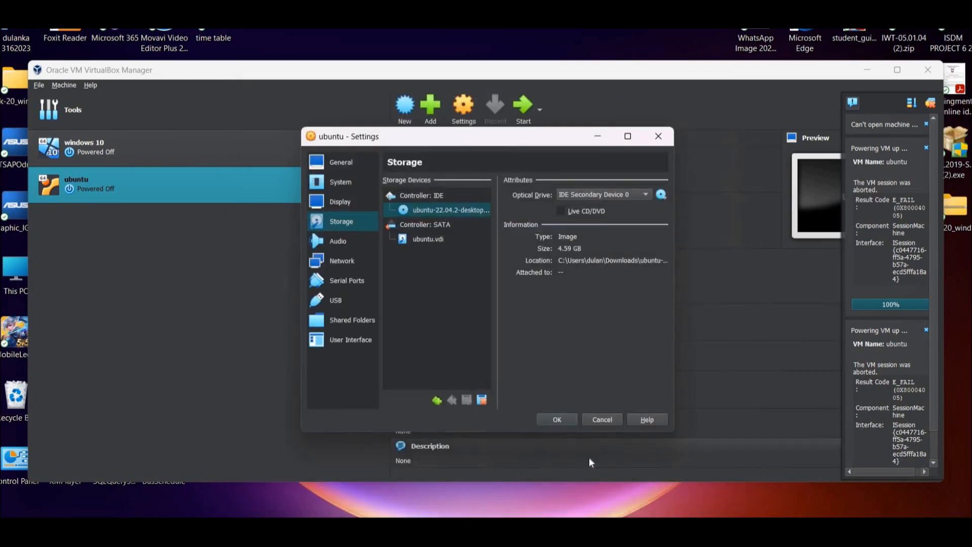
Check the advanced general options of the machine, accept its settings, and start the ubuntu virtual machine
click(356, 167)
click(422, 185)
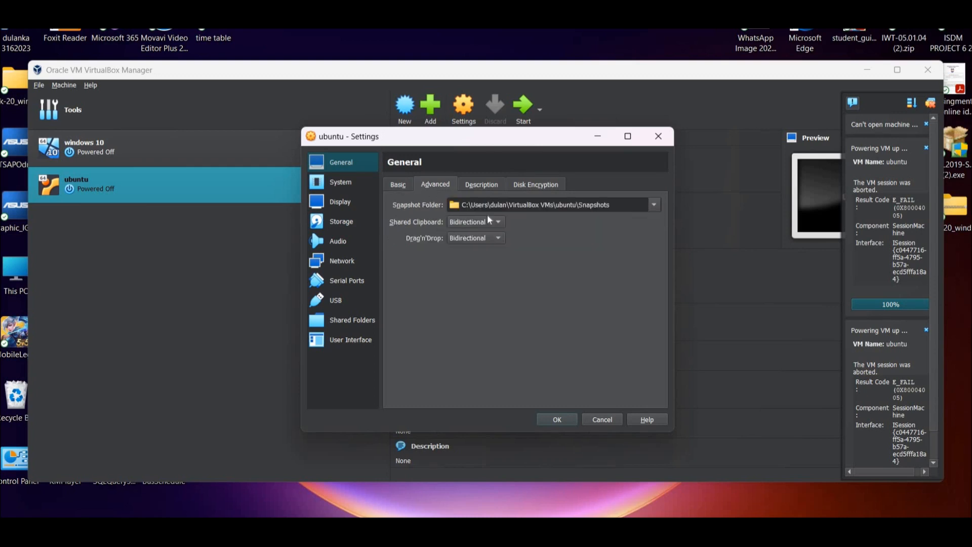
click(571, 419)
click(524, 109)
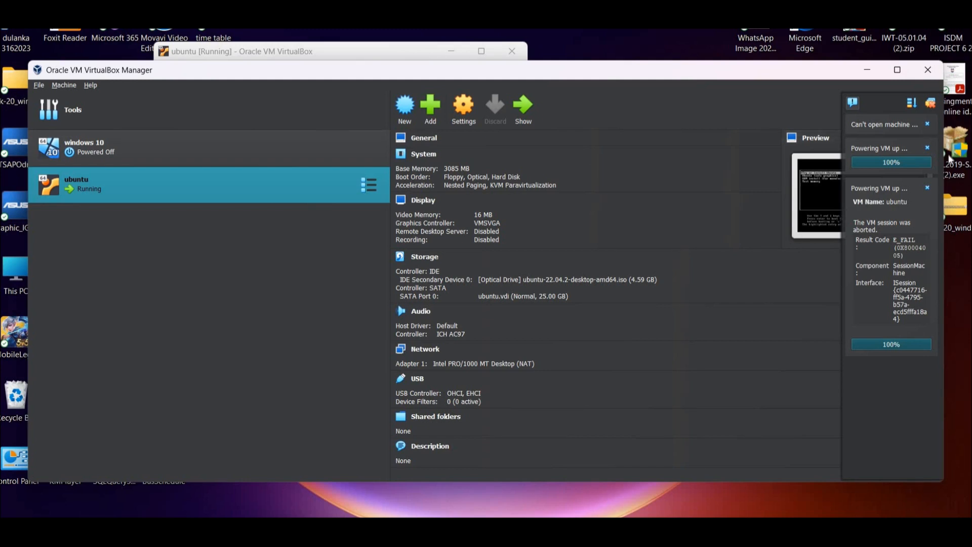
Dismiss the "Can't open machine" notification and bring the running ubuntu machine's window to the front, placed over the manager window
click(927, 123)
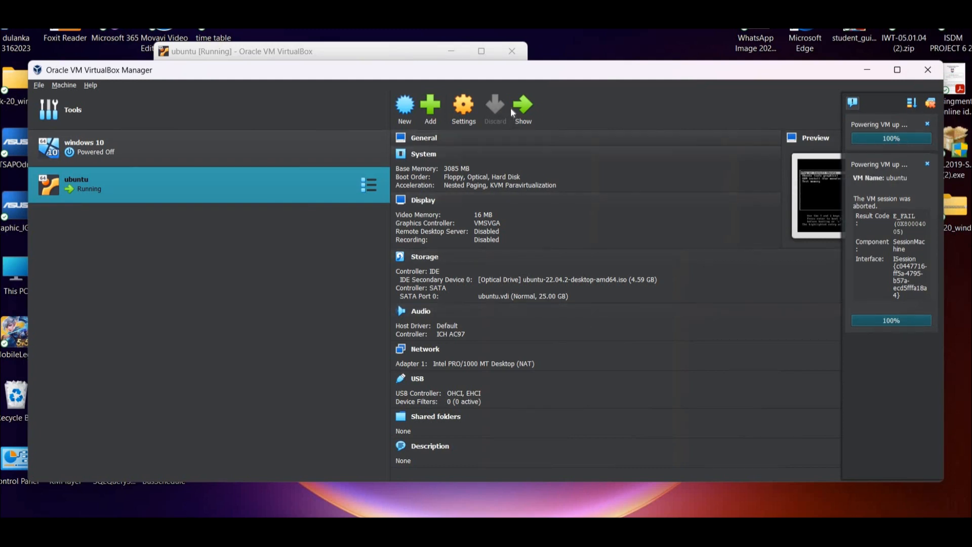
ctrl+click(375, 154)
click(330, 199)
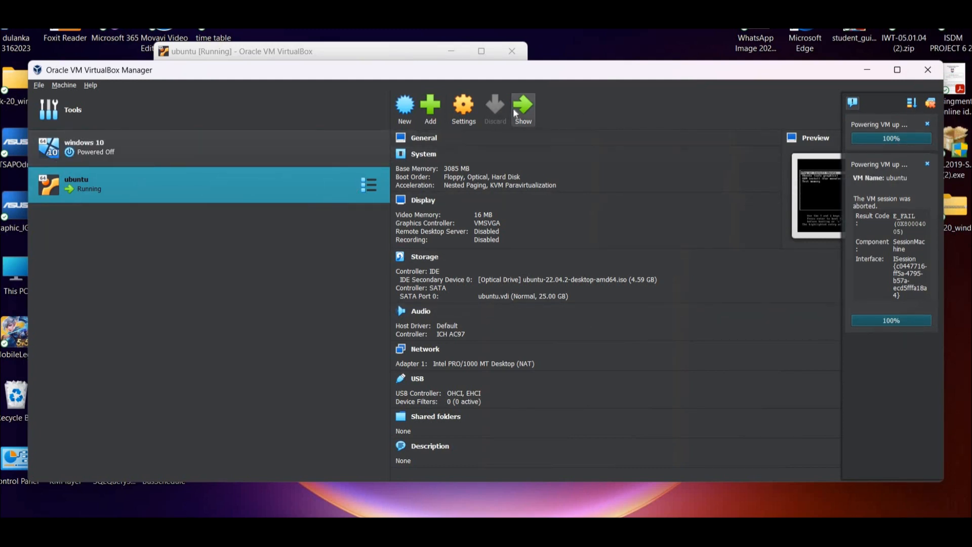
click(523, 107)
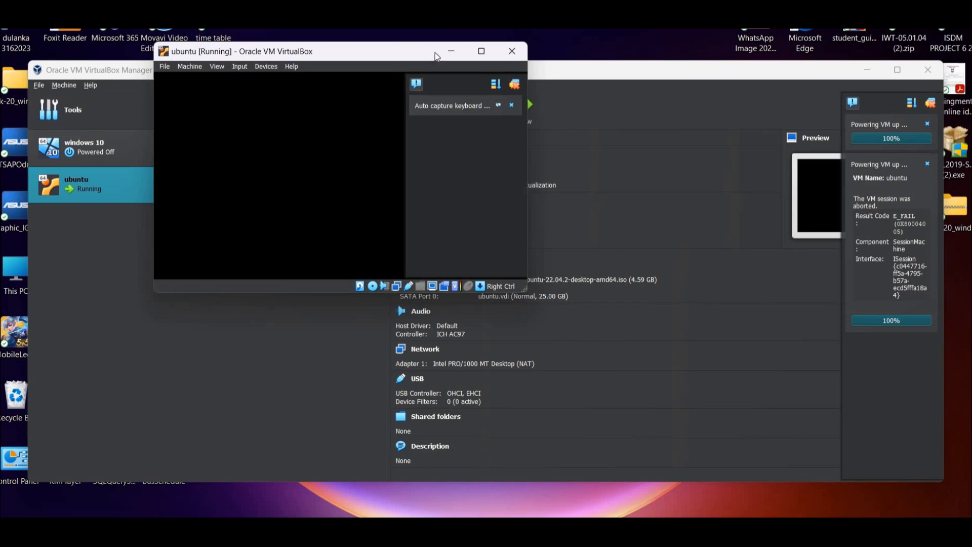
click(480, 51)
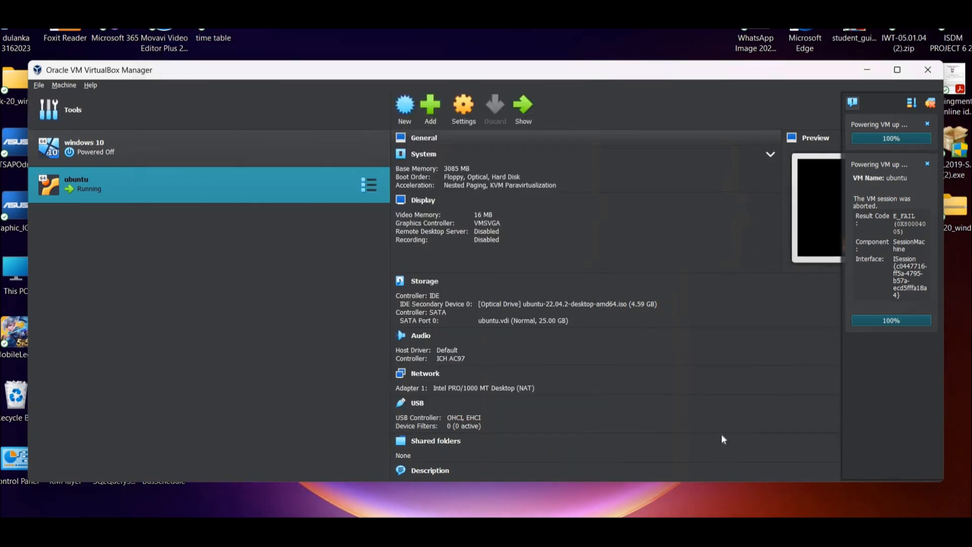
key(alt+Tab)
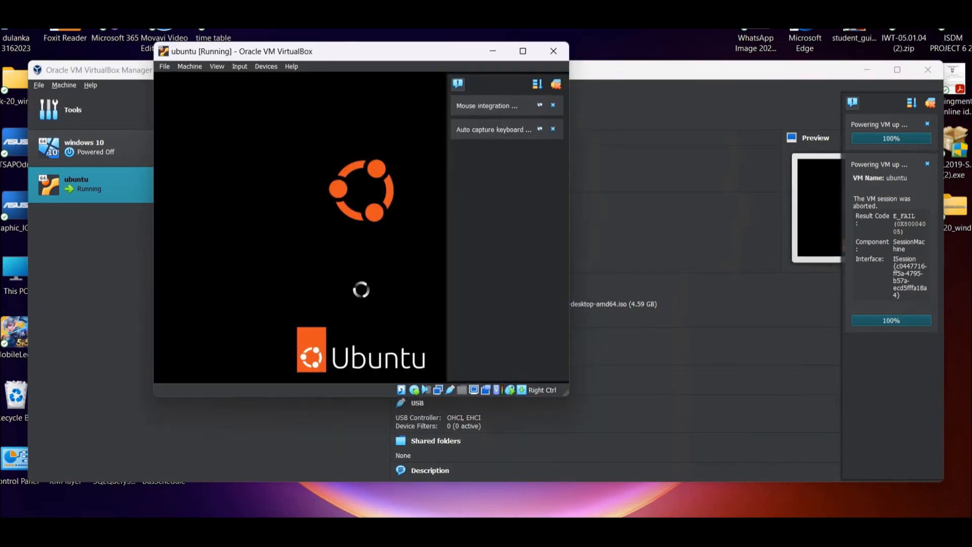
drag(360, 53, 429, 129)
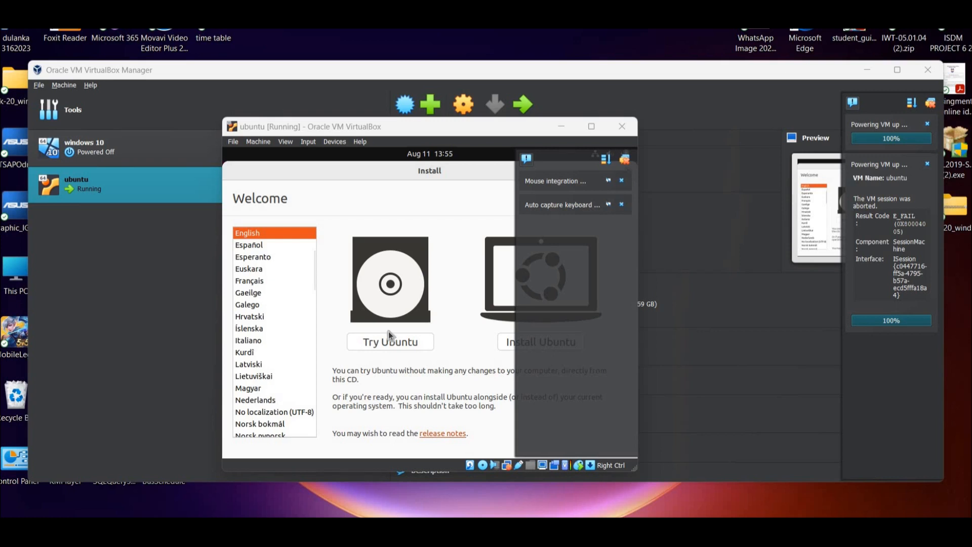
Choose to install Ubuntu in English and dismiss the mouse integration and auto capture keyboard notifications
click(507, 344)
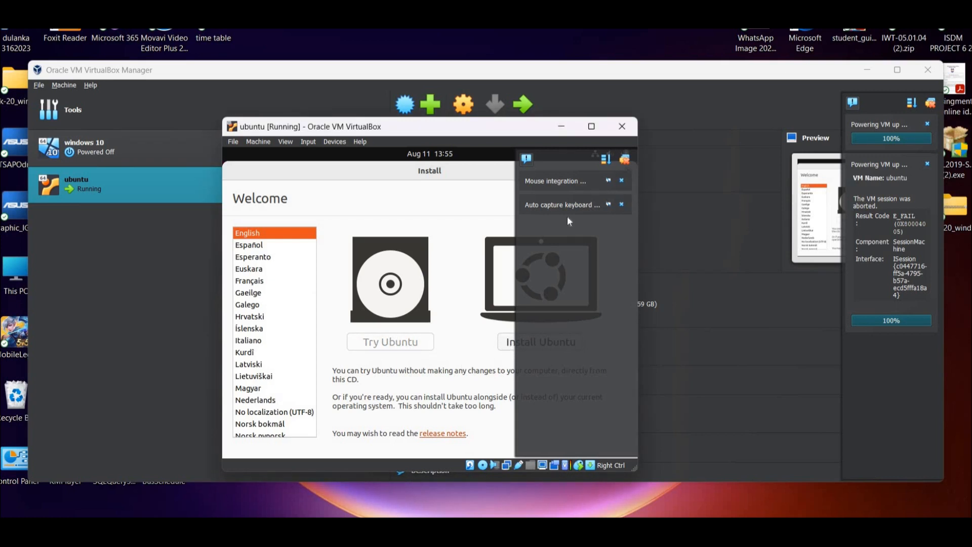
click(621, 181)
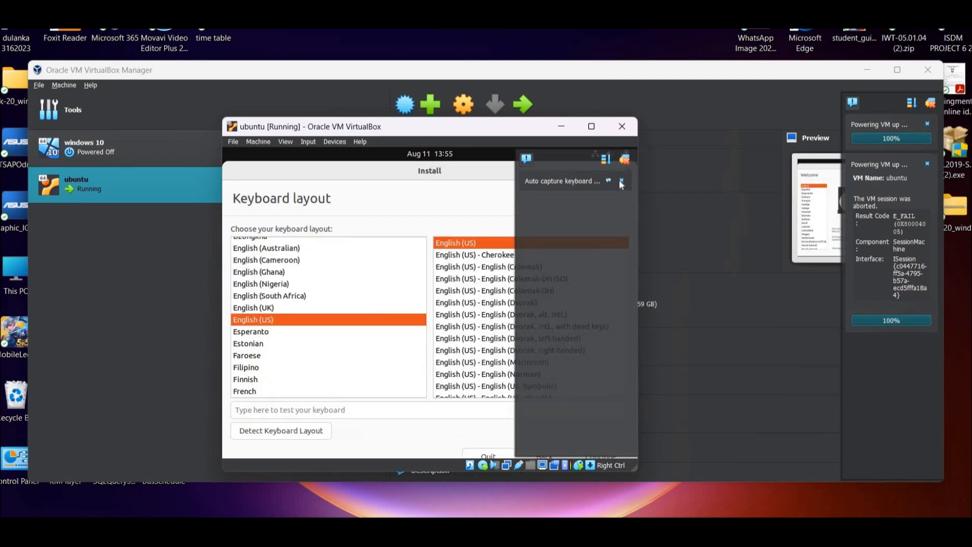
click(619, 182)
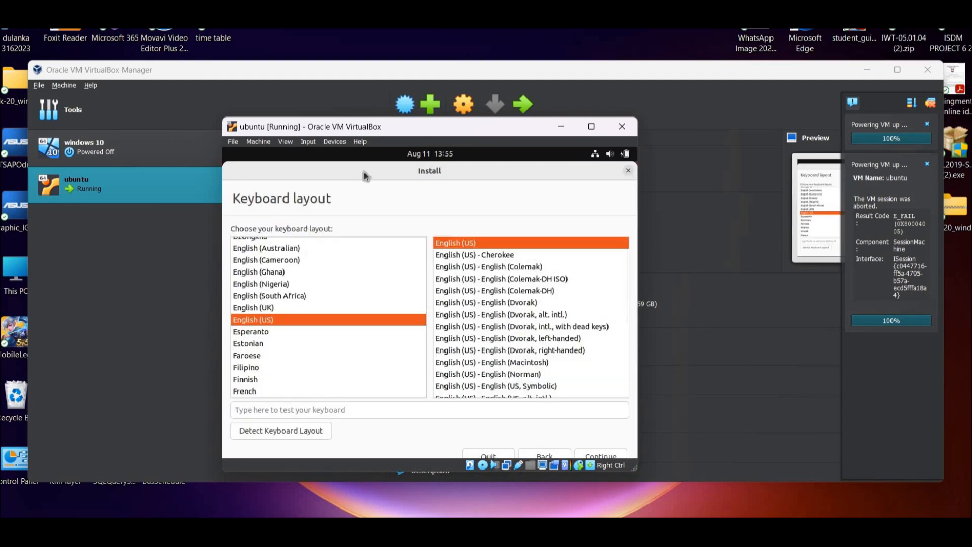
Accept the English (US) keyboard layout and the normal installation, adding third-party software for graphics, Wi-Fi hardware and media formats
click(622, 454)
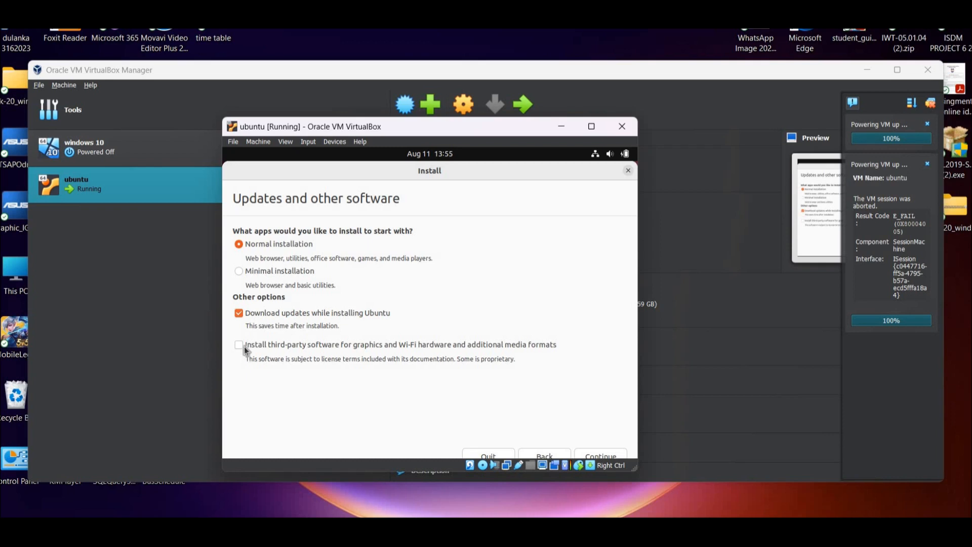
click(244, 345)
click(585, 453)
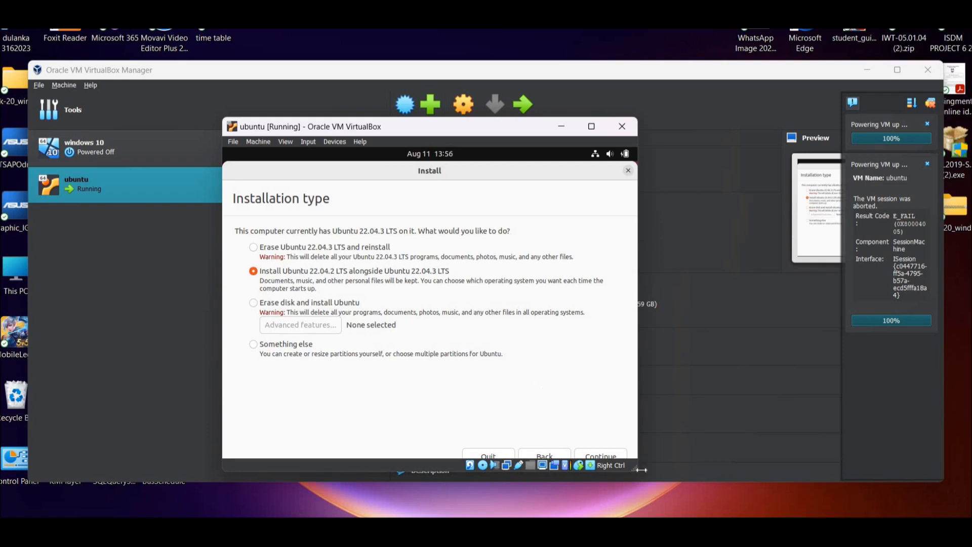
Install Ubuntu 22.04.2 LTS alongside Ubuntu 22.04.3 LTS with the proposed drive allocation, and approve writing the changes to disk
click(615, 456)
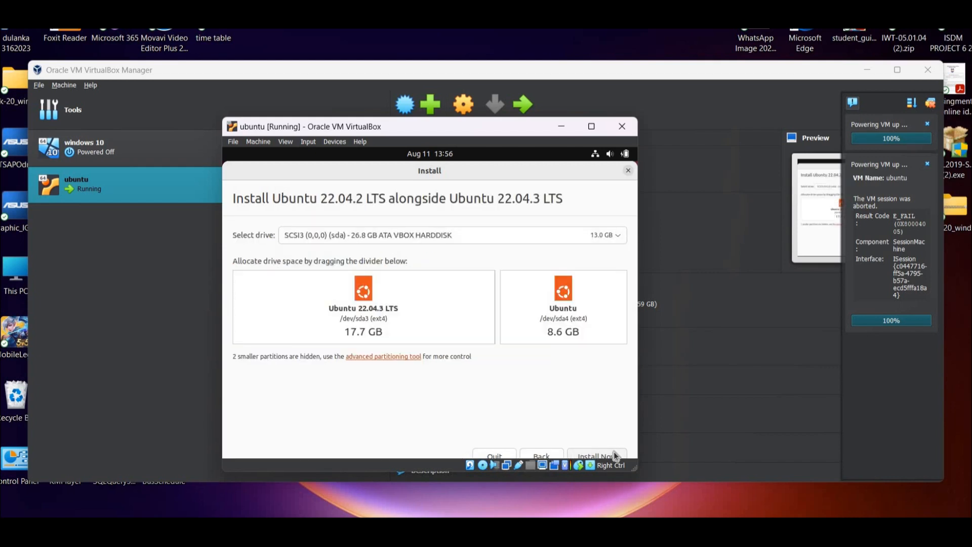
click(615, 456)
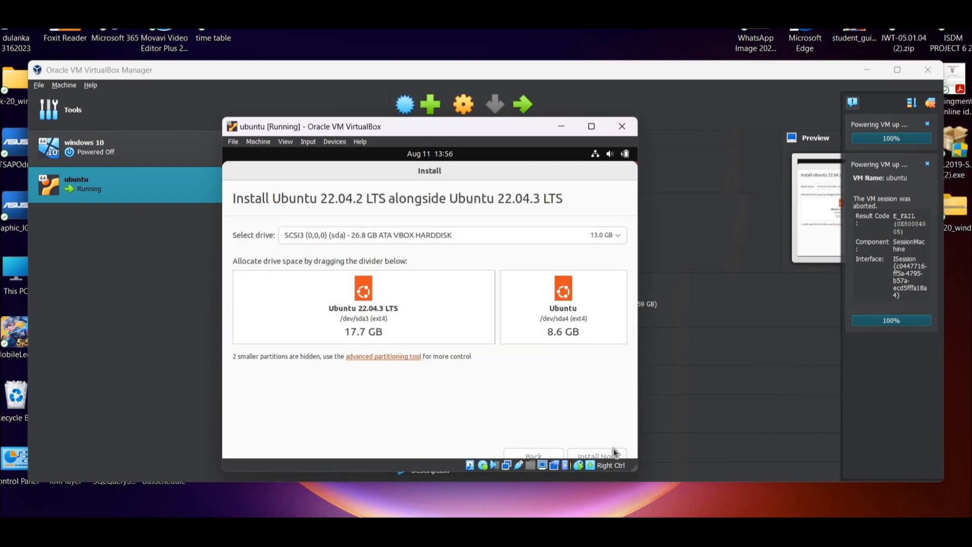
click(547, 374)
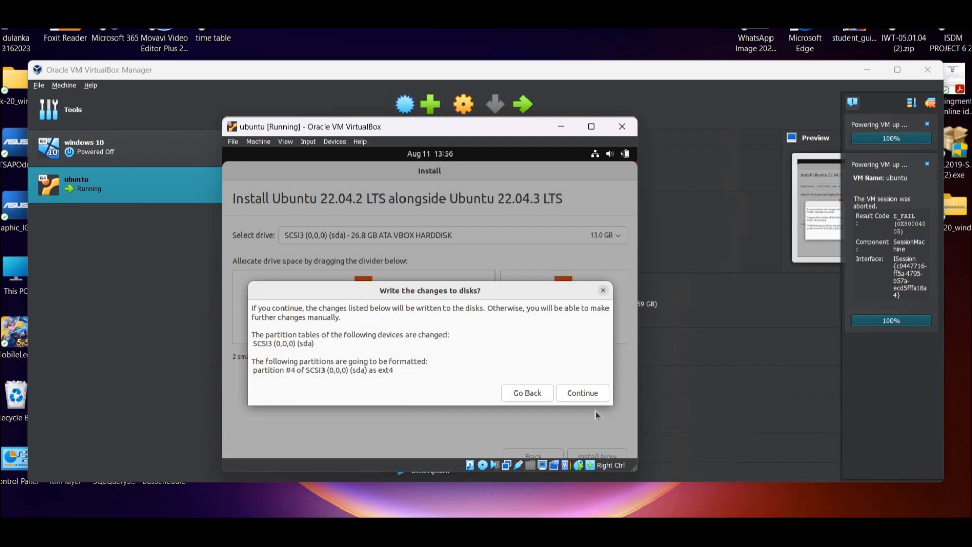
click(594, 392)
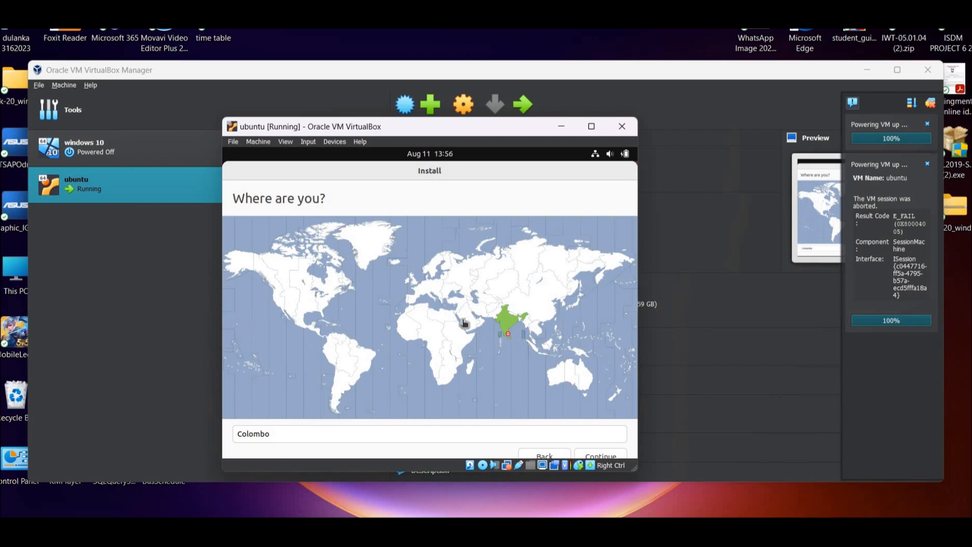
Set the installation location to Colombo and submit the user account details with automatic login
click(508, 338)
click(506, 344)
click(594, 457)
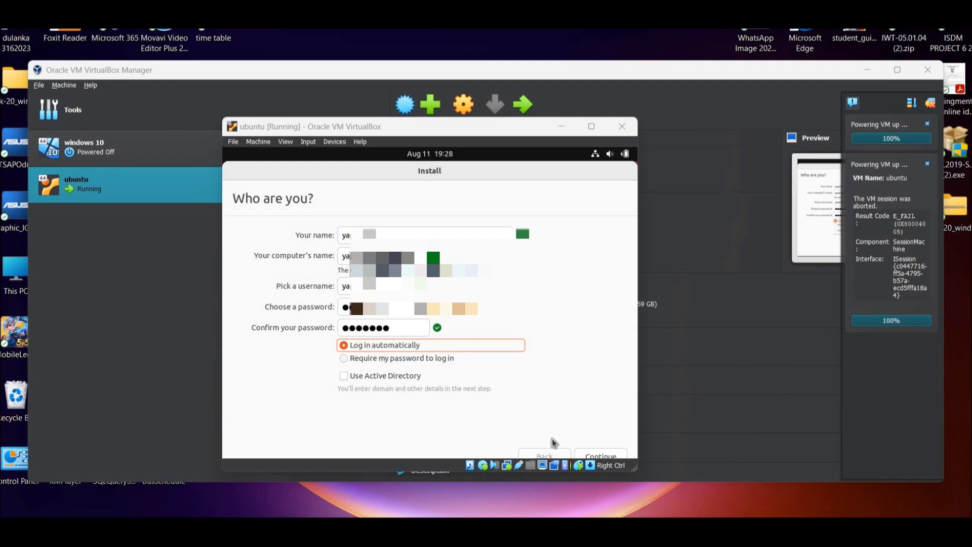
click(590, 451)
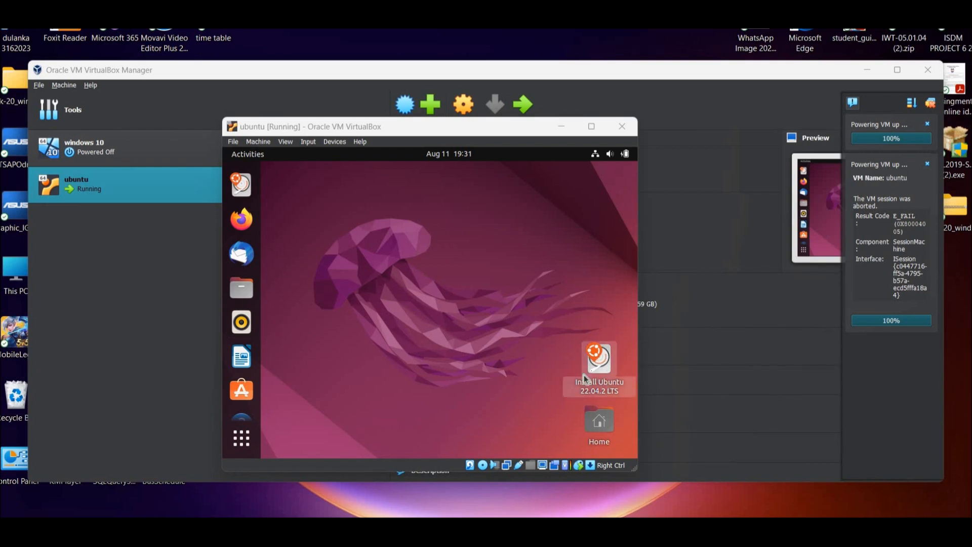
Widen the ubuntu machine's window and launch Terminal from Ubuntu's applications overview
click(240, 440)
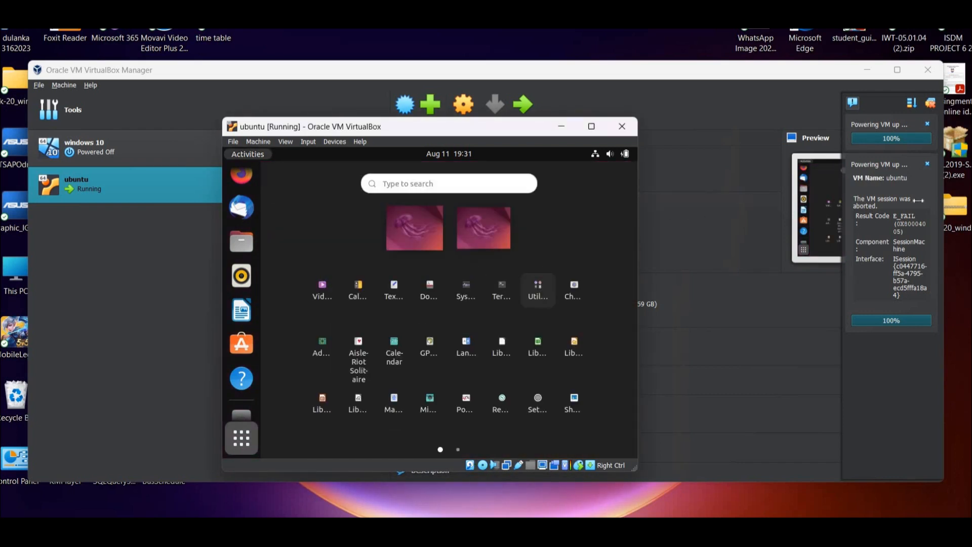
drag(637, 195, 915, 200)
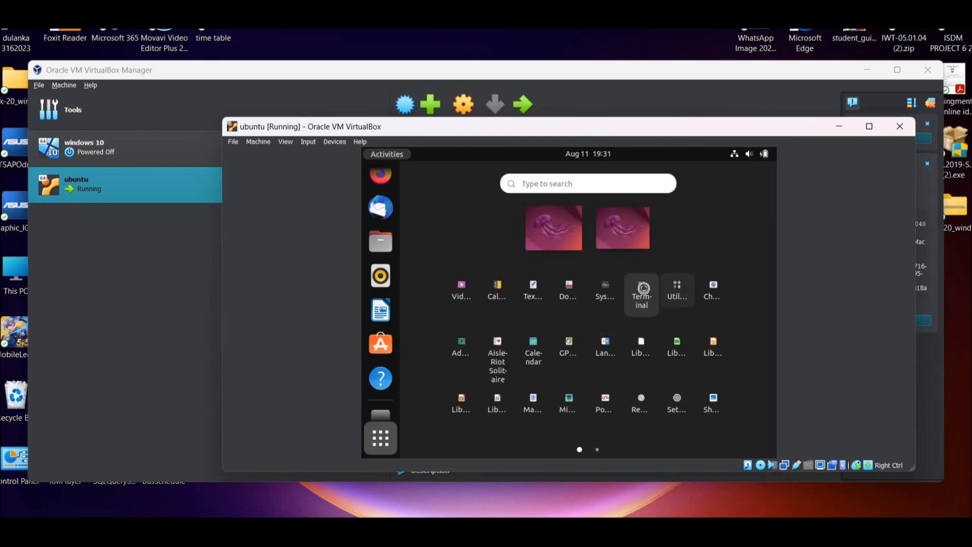
click(641, 287)
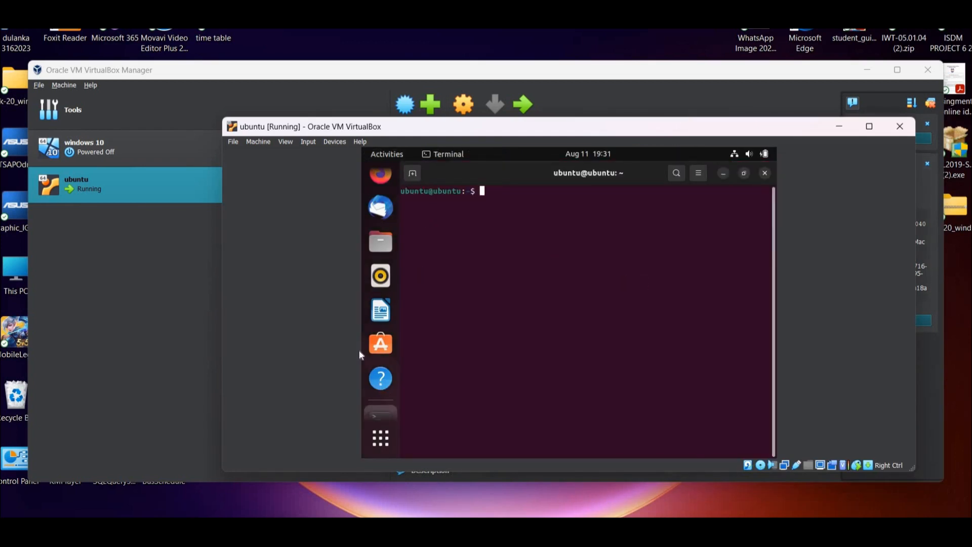
Examine the options offered for the Terminal and System Monitor apps in the applications overview
click(370, 442)
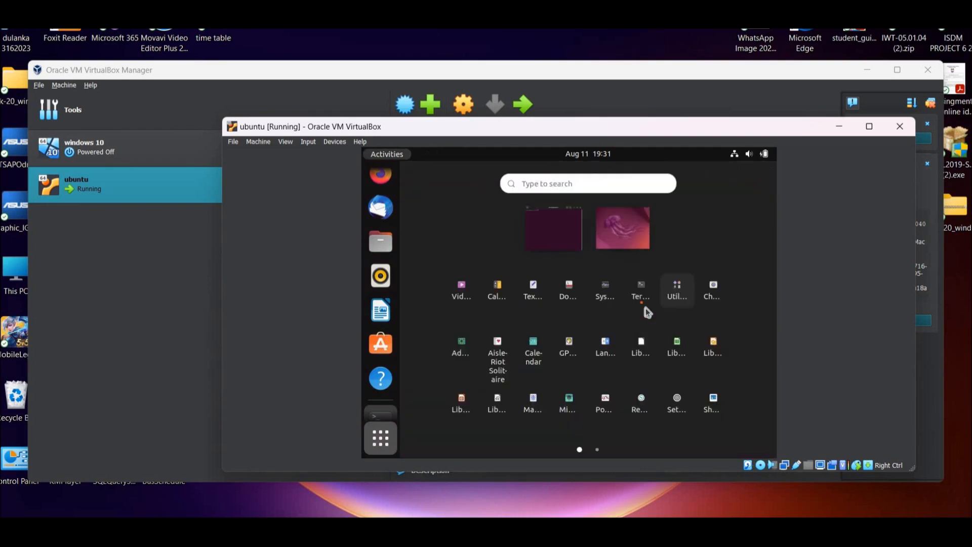
right_click(643, 290)
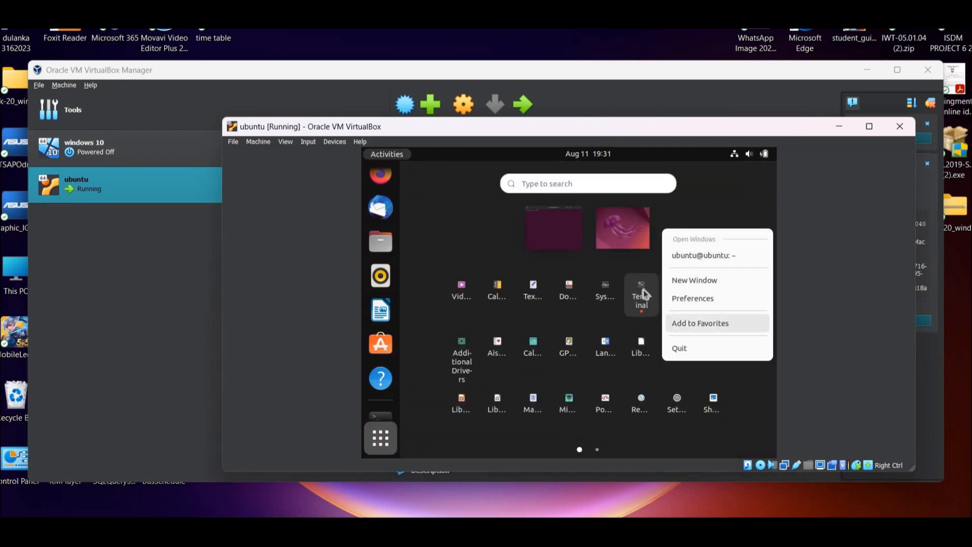
click(646, 300)
right_click(647, 301)
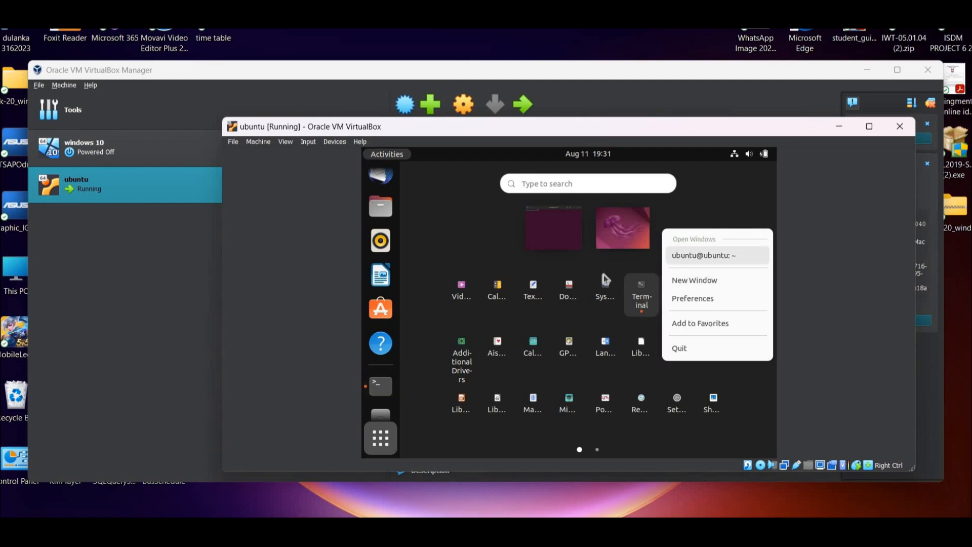
click(608, 293)
right_click(607, 293)
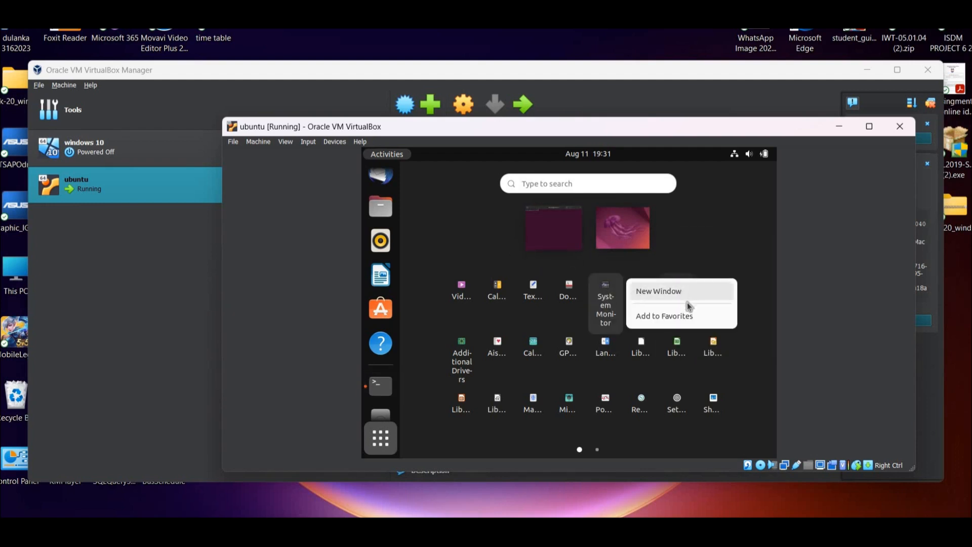
click(600, 295)
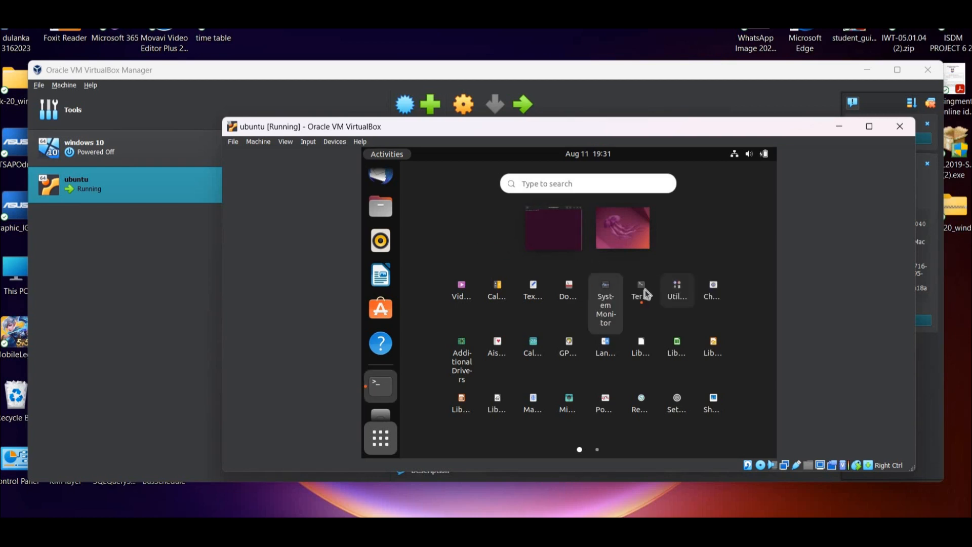
right_click(643, 292)
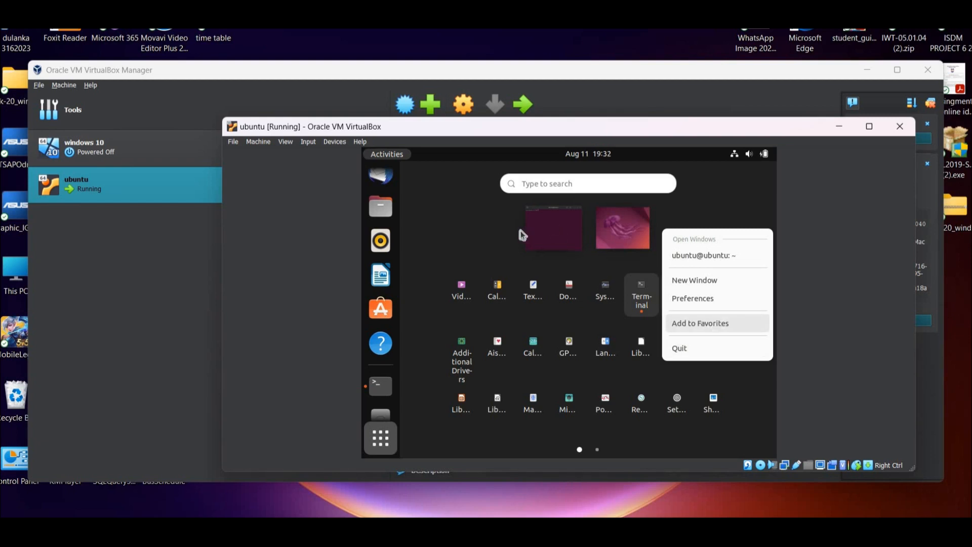
click(385, 313)
click(379, 335)
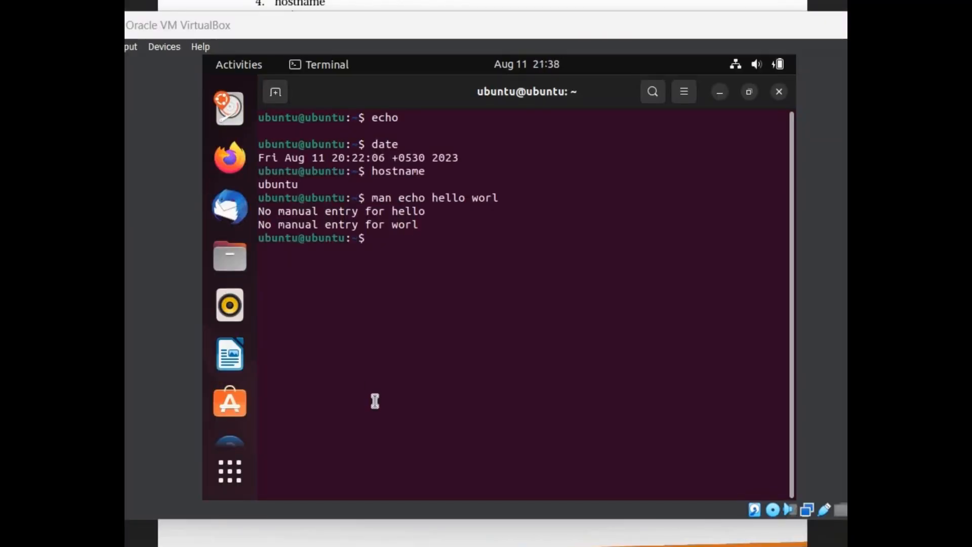
Run "man echo hello worl" in the terminal and read through the echo manual page's options and escape sequences
text(man )
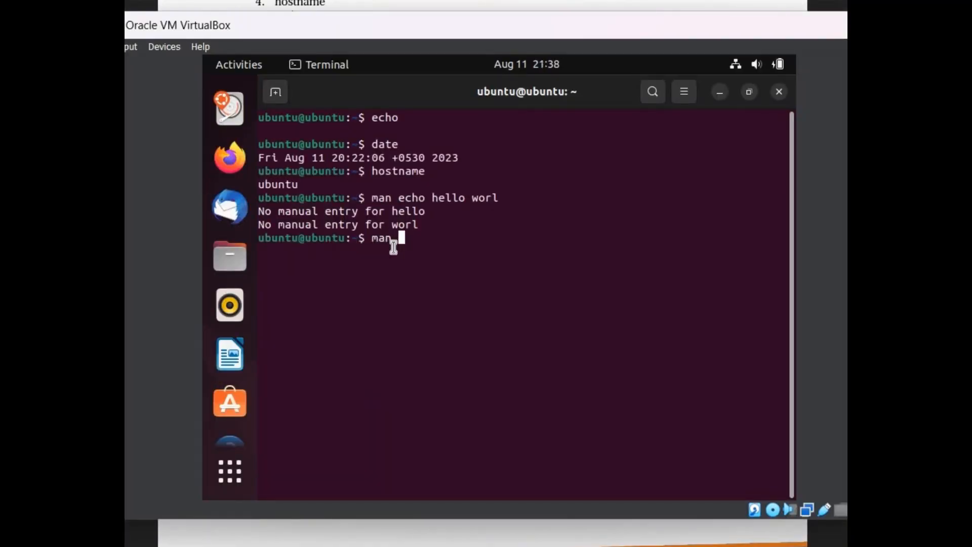
text(echo hello worl)
key(Return)
scroll(364, 221, down, 9)
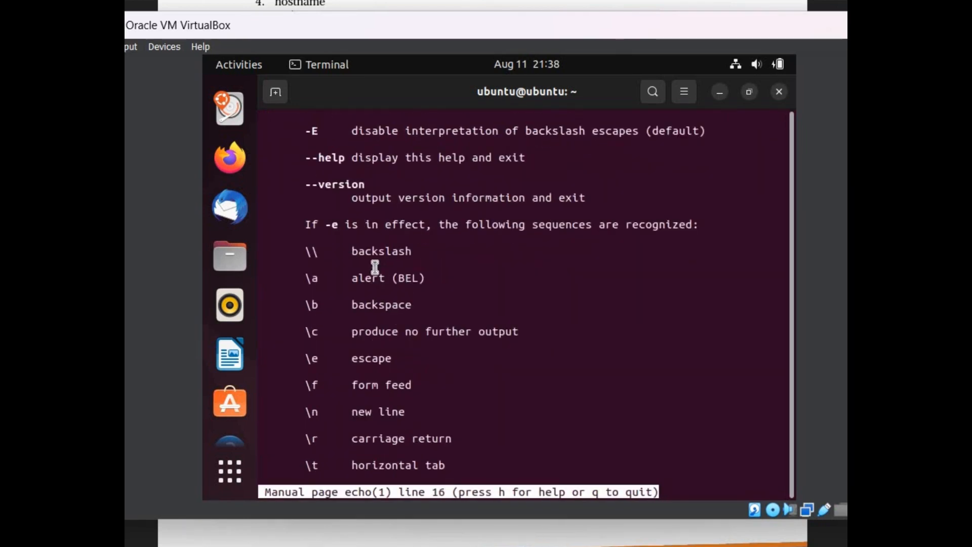
Quit the echo manual page and run the date and time commands in the terminal
text(qdate)
key(Return)
text(time)
key(Return)
Print the machine's host name with the hostname command, and output the text "host name" with echo
text(hostname)
key(Return)
text(echo host name)
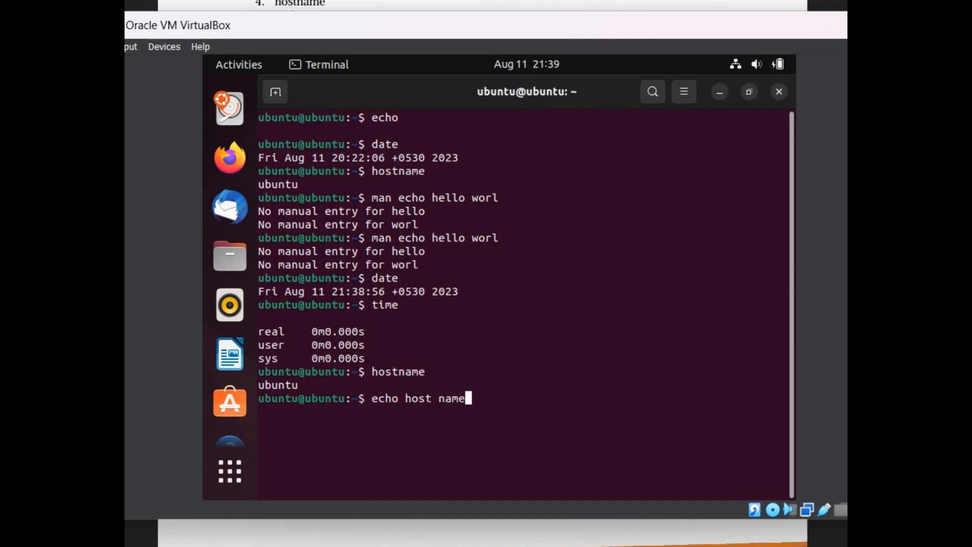
key(Return)
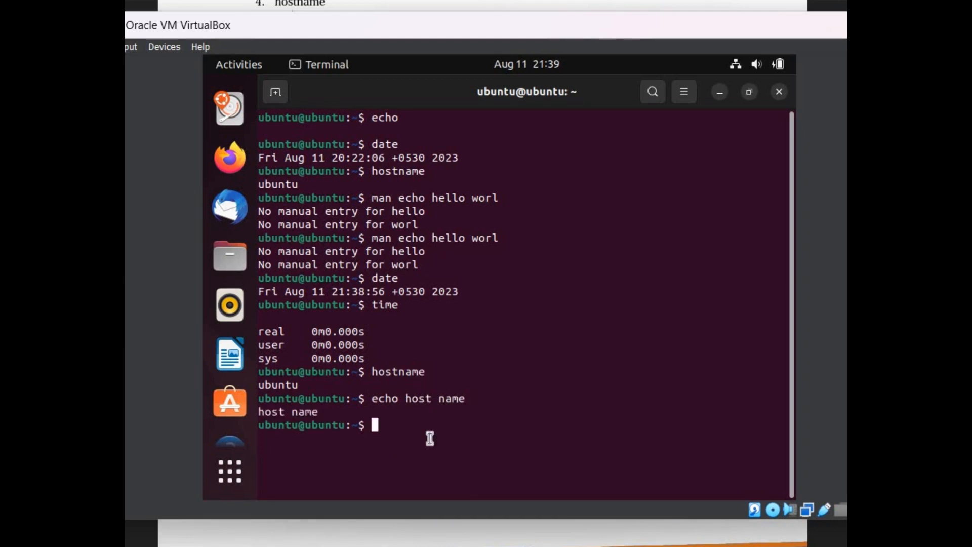